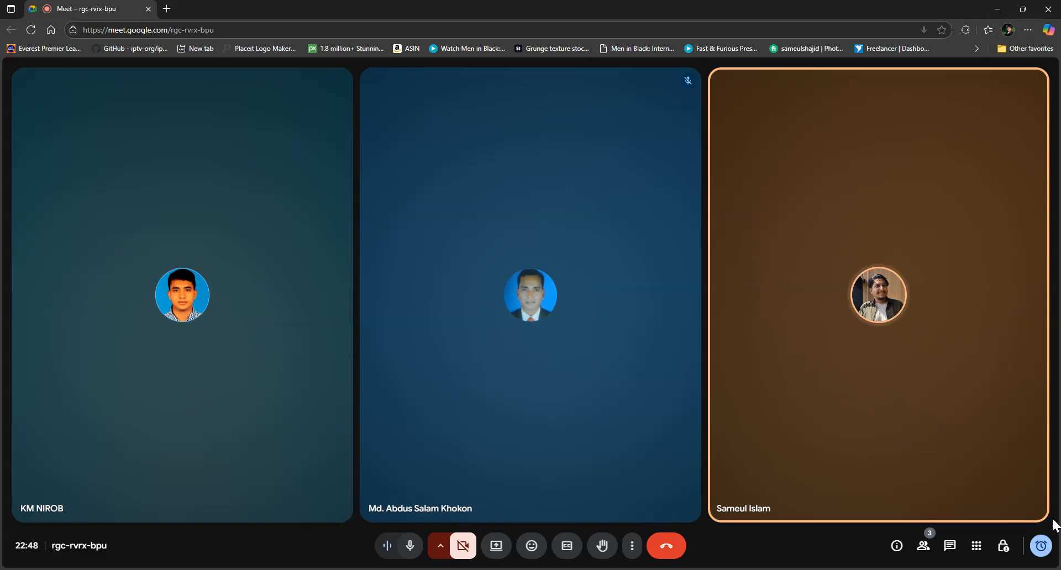
Step: Dismiss the call's time-limit notice, minimize the meeting window and open a new tab in Chrome
{"action": "left_click", "coordinate": [1040, 546]}
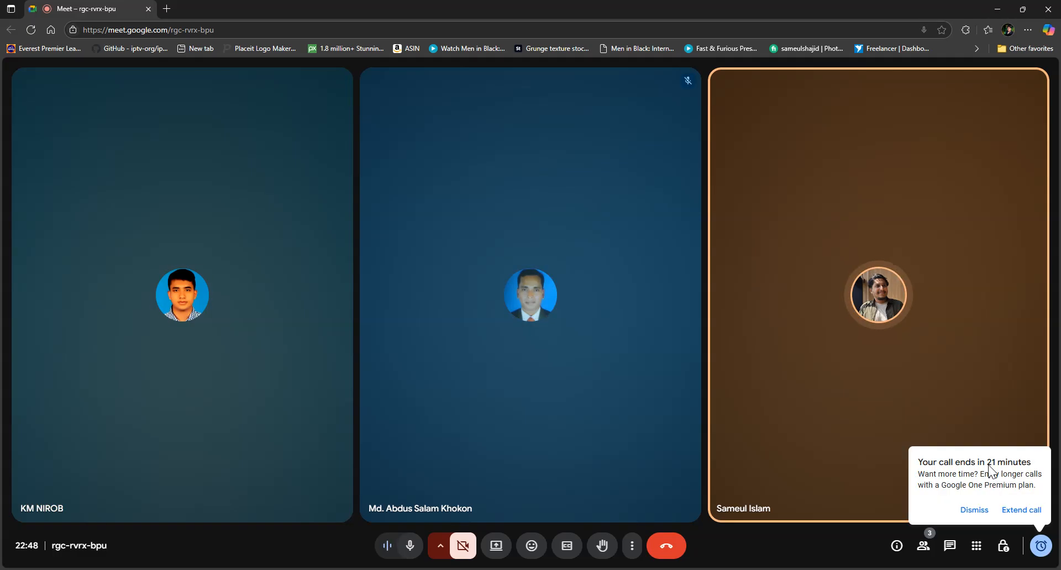
{"action": "left_click", "coordinate": [974, 509]}
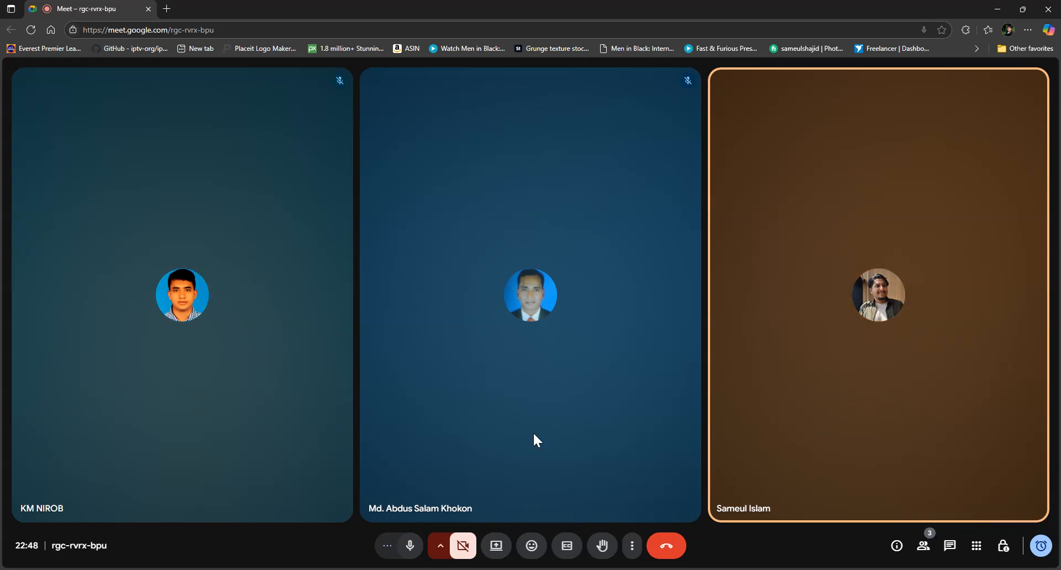
{"action": "left_click", "coordinate": [997, 8]}
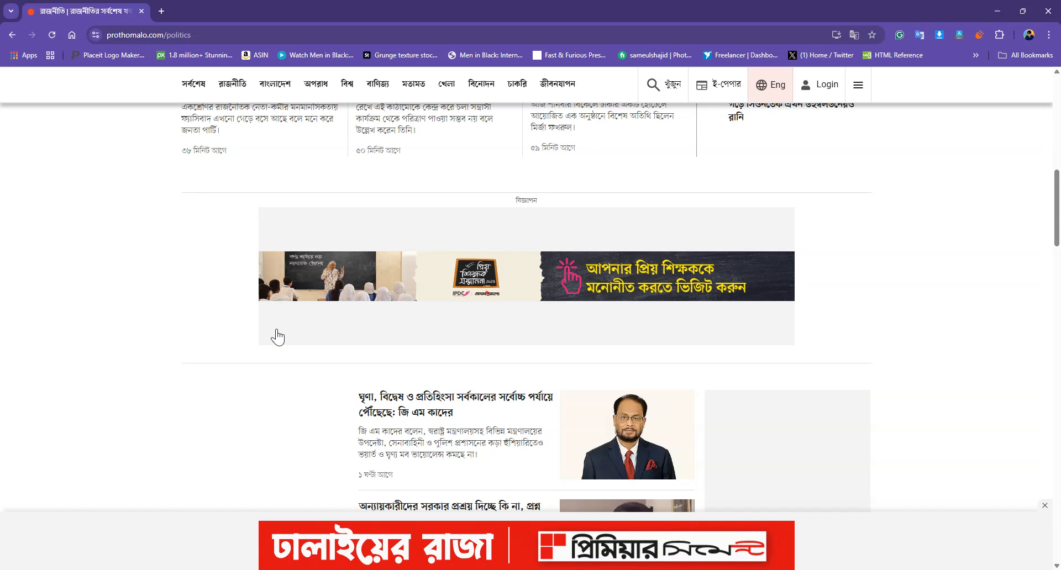
{"action": "left_click", "coordinate": [161, 11]}
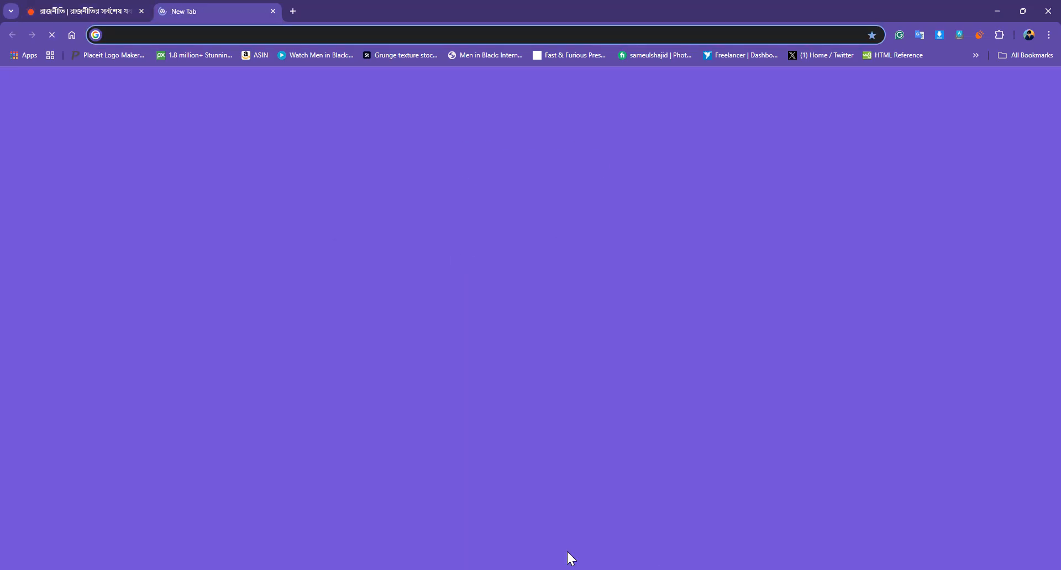
Step: Return to the Google Meet call and present the entire Screen 2 to the participants
{"action": "left_click", "coordinate": [654, 569]}
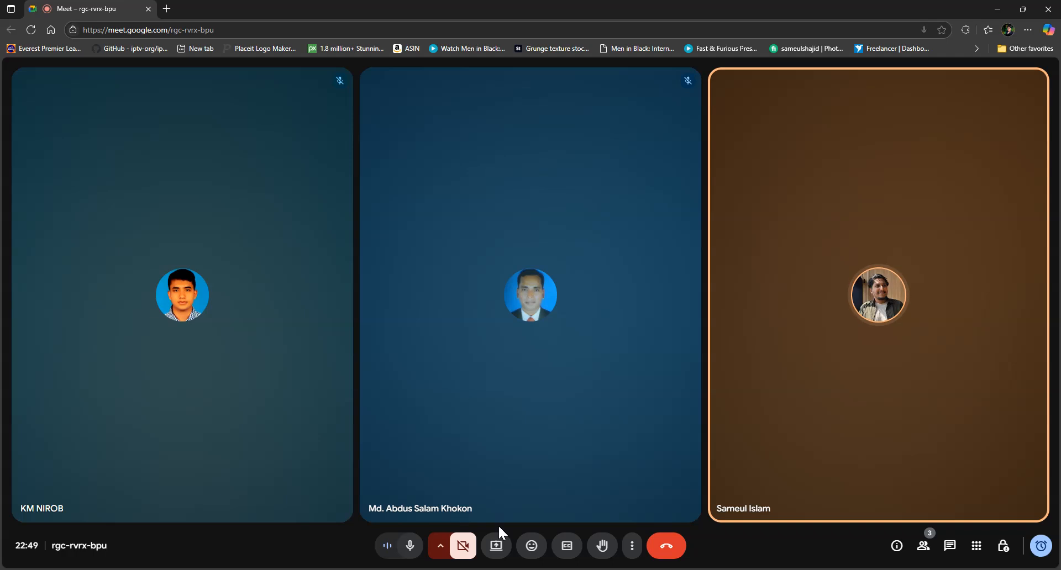
{"action": "left_click", "coordinate": [496, 546]}
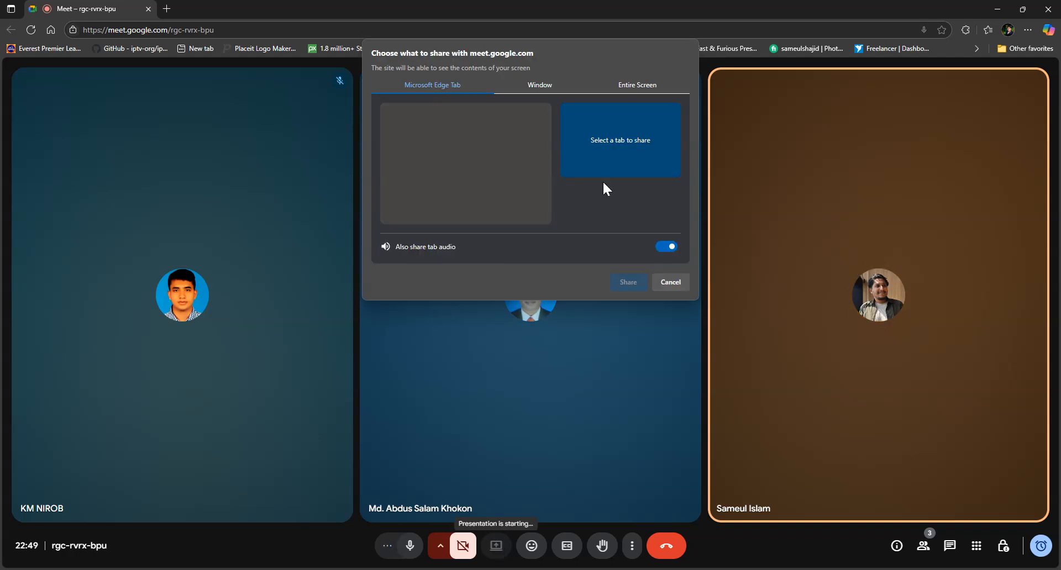
{"action": "left_click", "coordinate": [631, 85]}
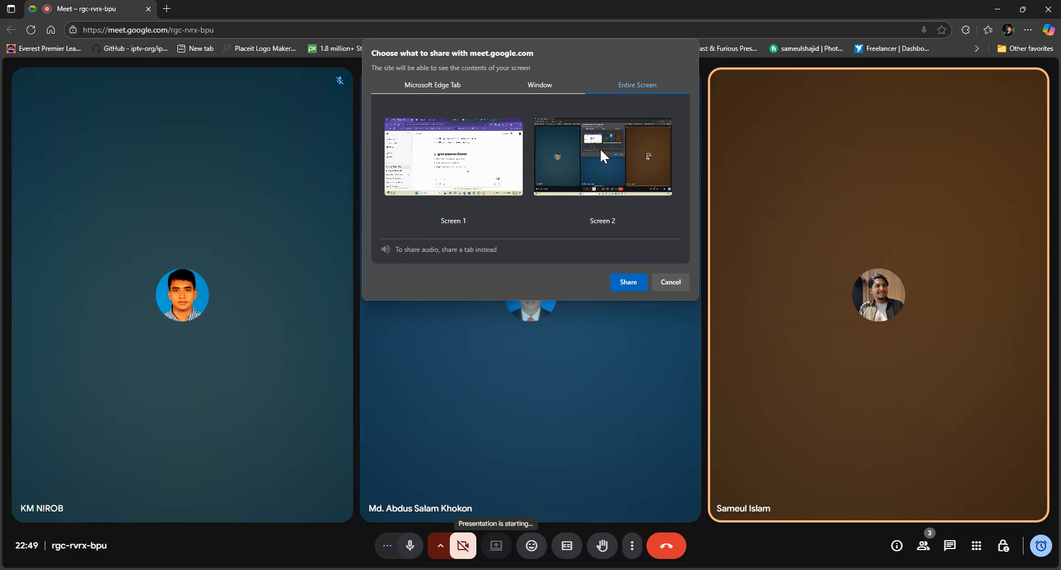
{"action": "left_click", "coordinate": [464, 168]}
{"action": "left_click", "coordinate": [581, 167]}
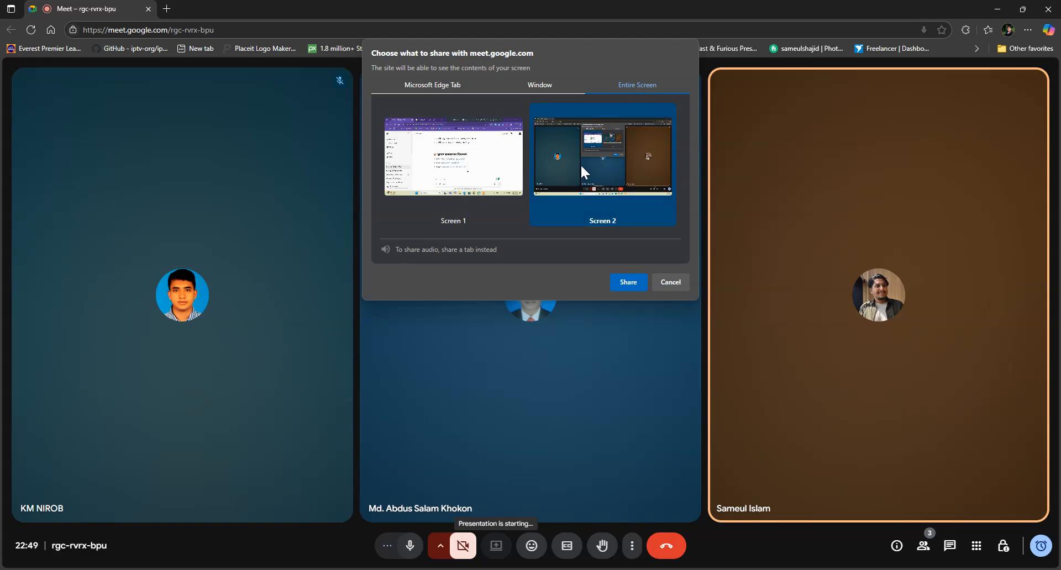
{"action": "left_click", "coordinate": [627, 282]}
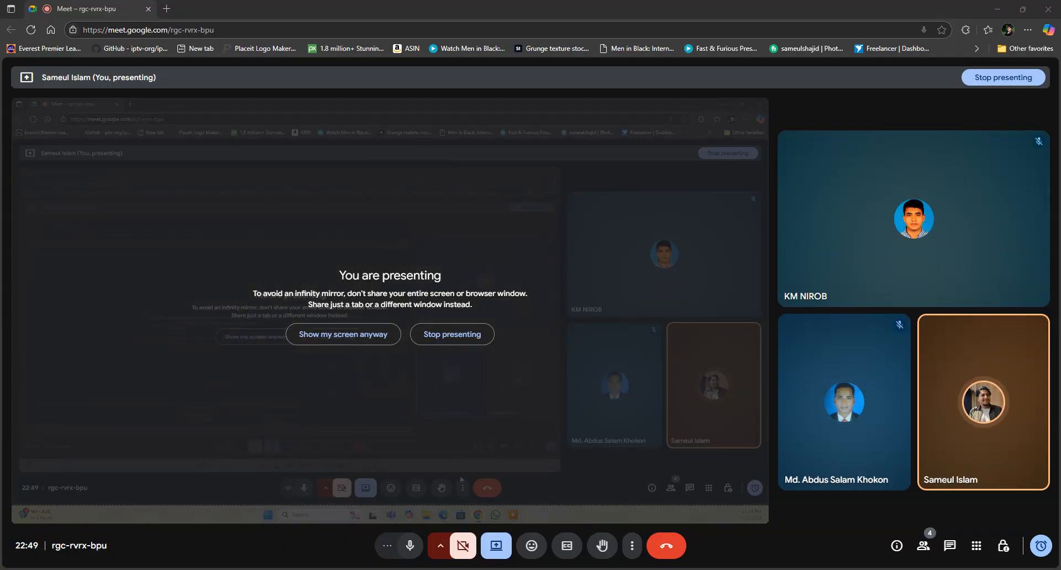
Step: Switch to Chrome and go to the Canva website in the new tab
{"action": "mouse_move", "coordinate": [658, 564]}
{"action": "left_click", "coordinate": [715, 519]}
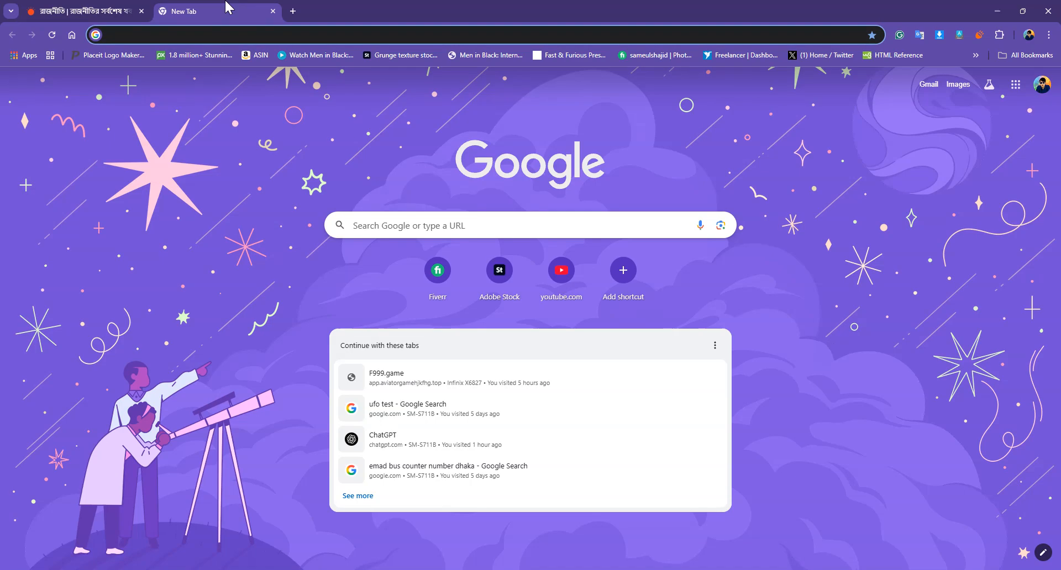
{"action": "left_click", "coordinate": [200, 34]}
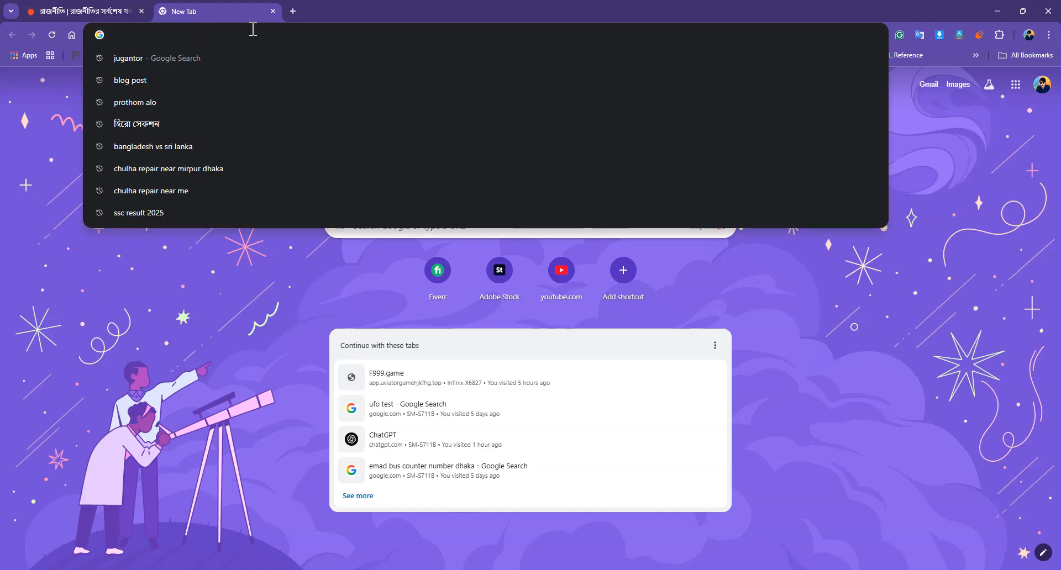
{"action": "type", "text": "canva"}
{"action": "key", "text": "Return"}
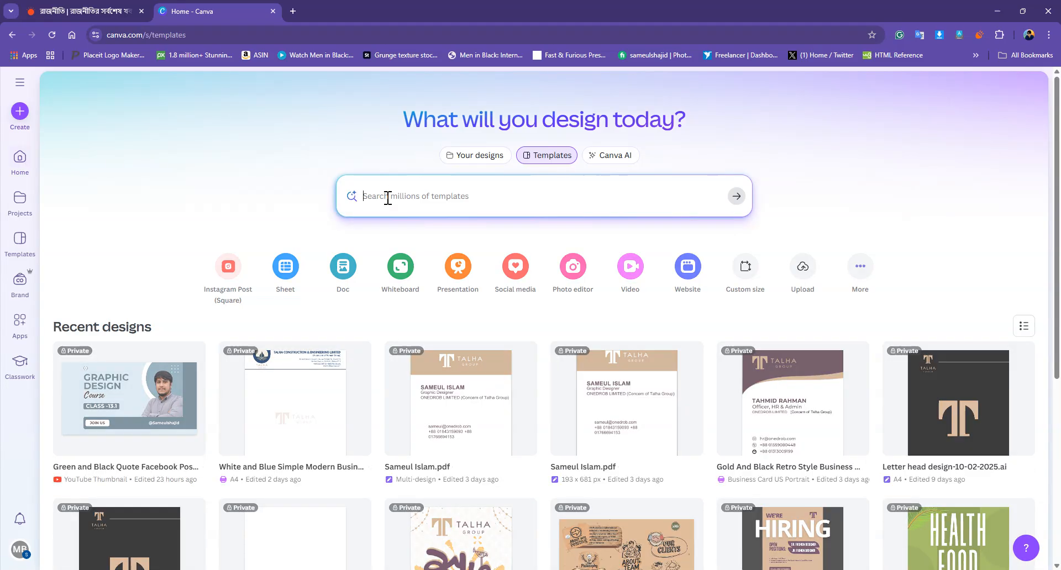
Step: Enter "banner for promotion" in the template search and choose the suggested query "banner for website"
{"action": "left_click", "coordinate": [389, 197]}
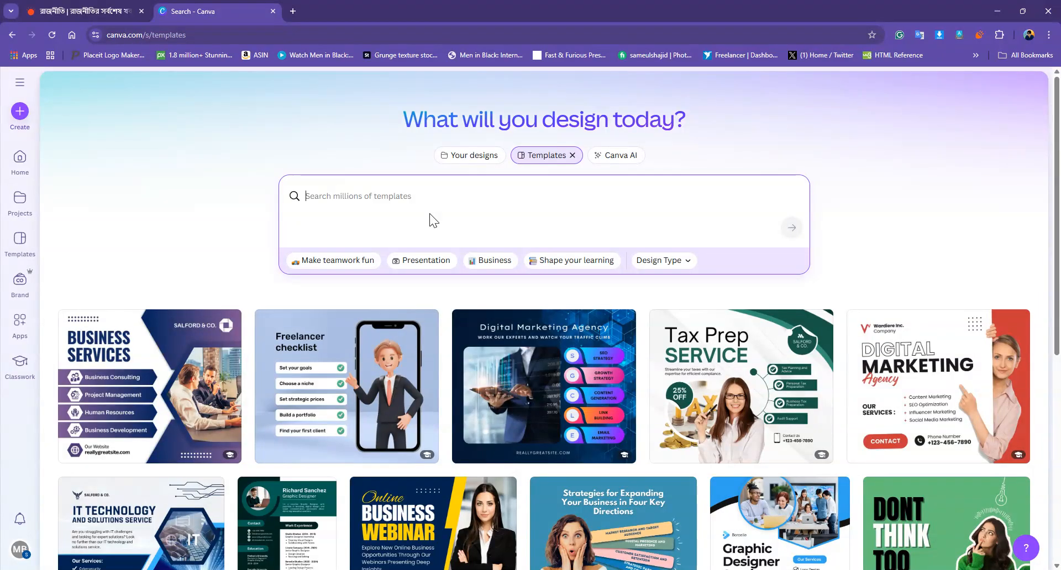
{"action": "type", "text": "banner"}
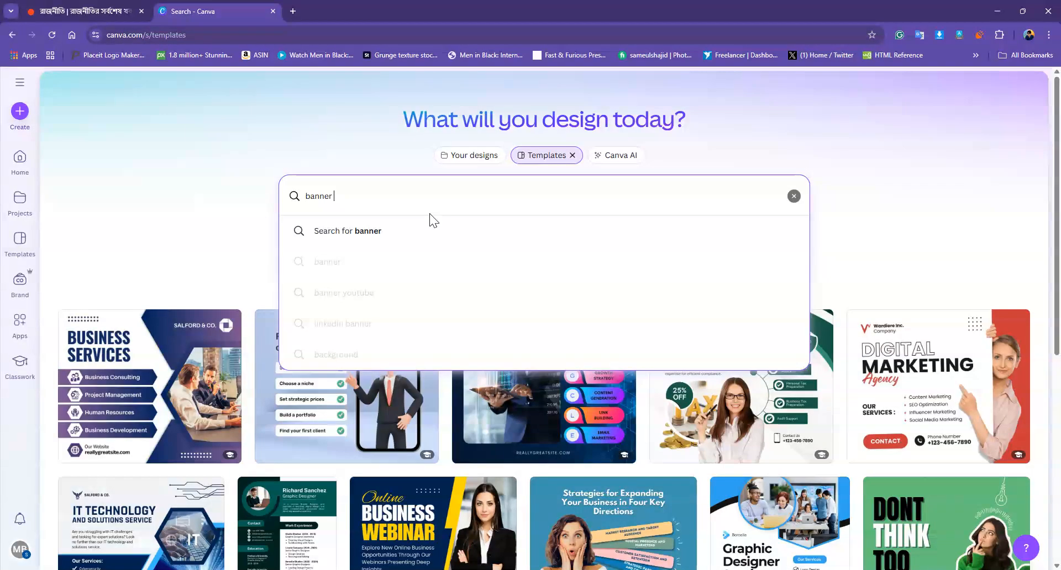
{"action": "type", "text": " for"}
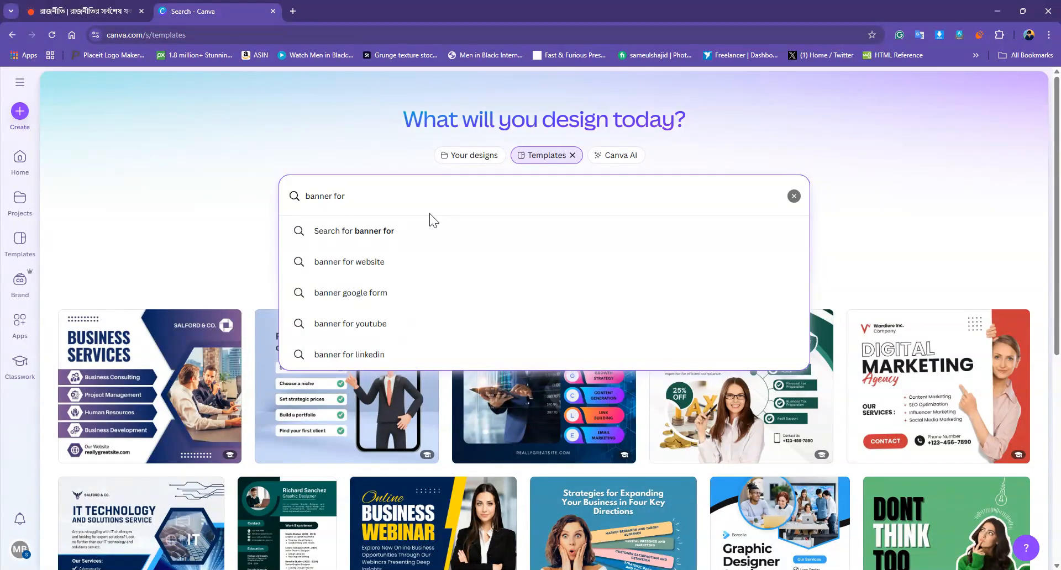
{"action": "type", "text": " po"}
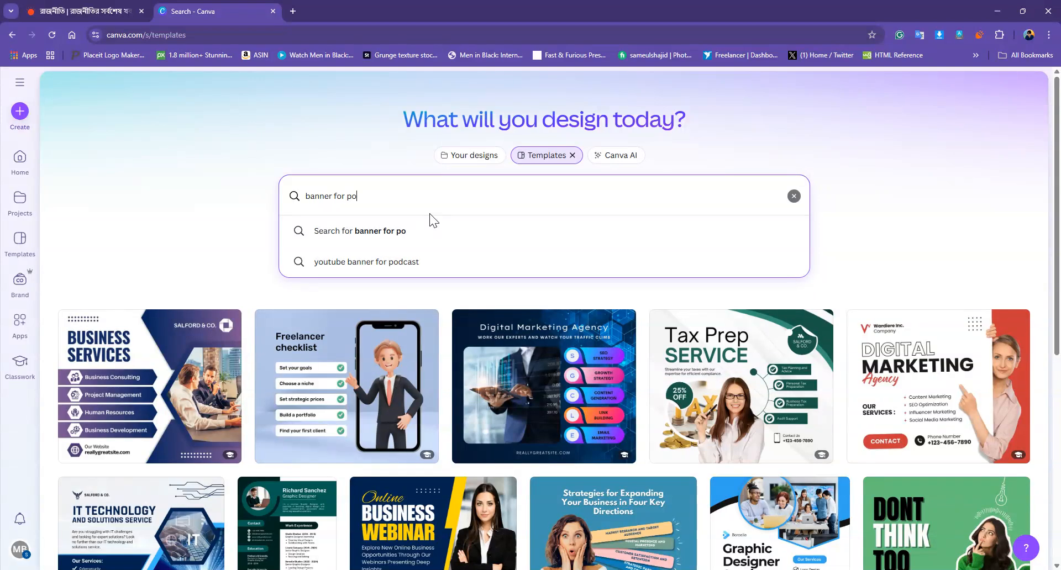
{"action": "key", "text": "BackSpace"}
{"action": "type", "text": "romo"}
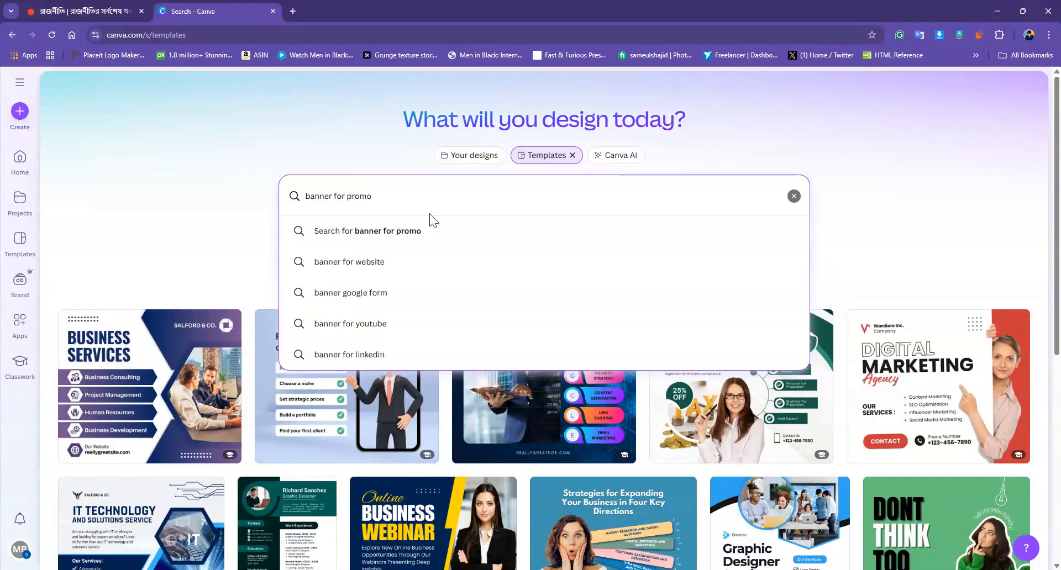
{"action": "type", "text": "tion"}
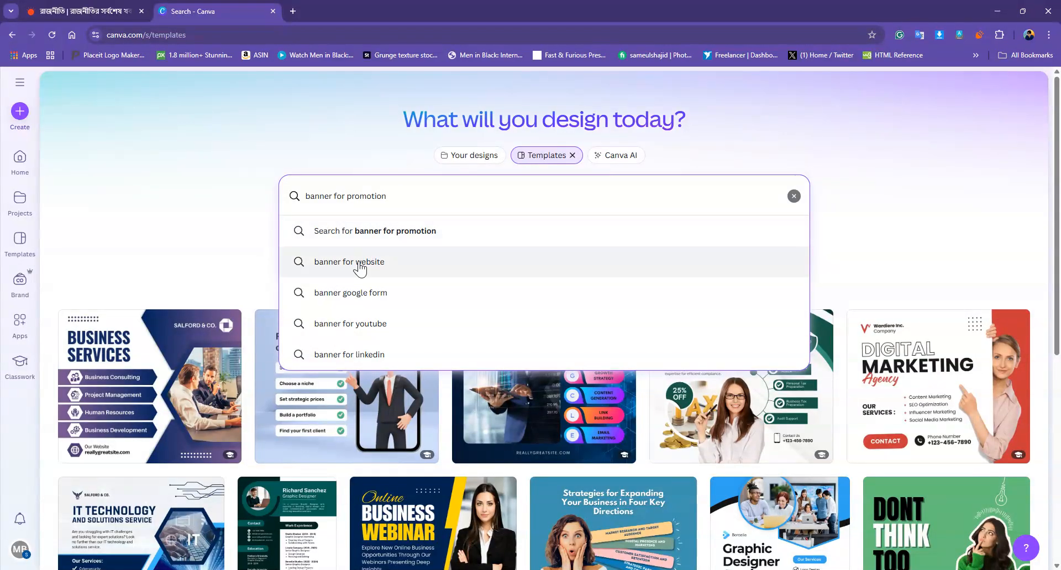
{"action": "left_click", "coordinate": [360, 264]}
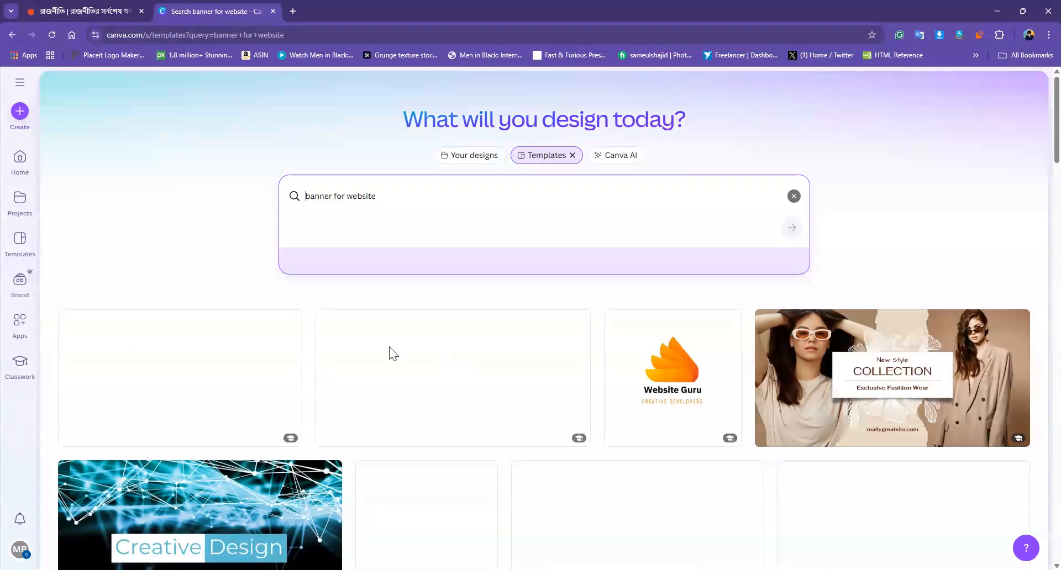
Step: Examine the website banner templates for layout, text and image ideas
{"action": "scroll", "coordinate": [478, 403], "scroll_direction": "down", "scroll_amount": 9}
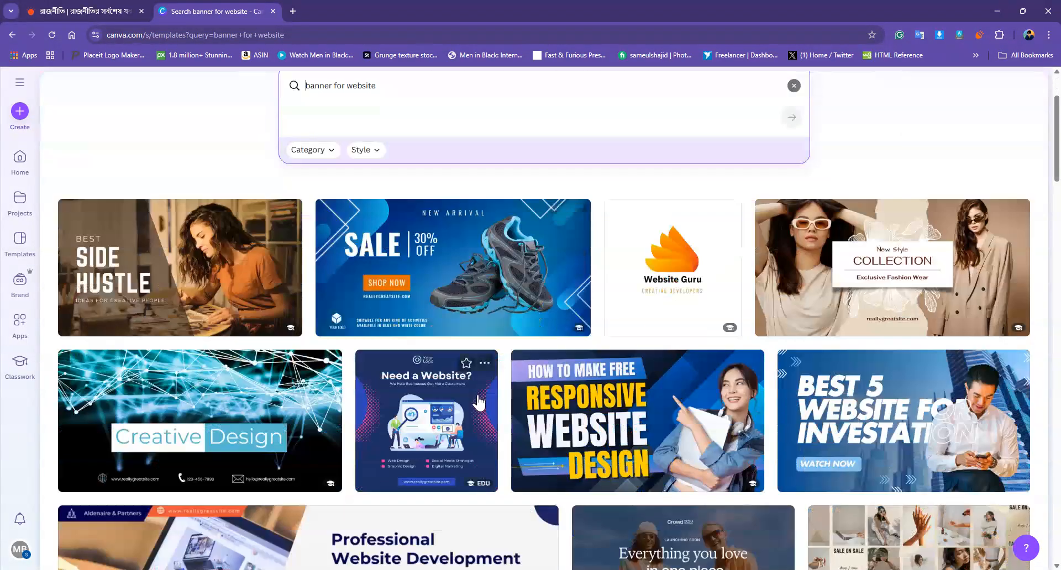
{"action": "scroll", "coordinate": [479, 402], "scroll_direction": "down", "scroll_amount": 2}
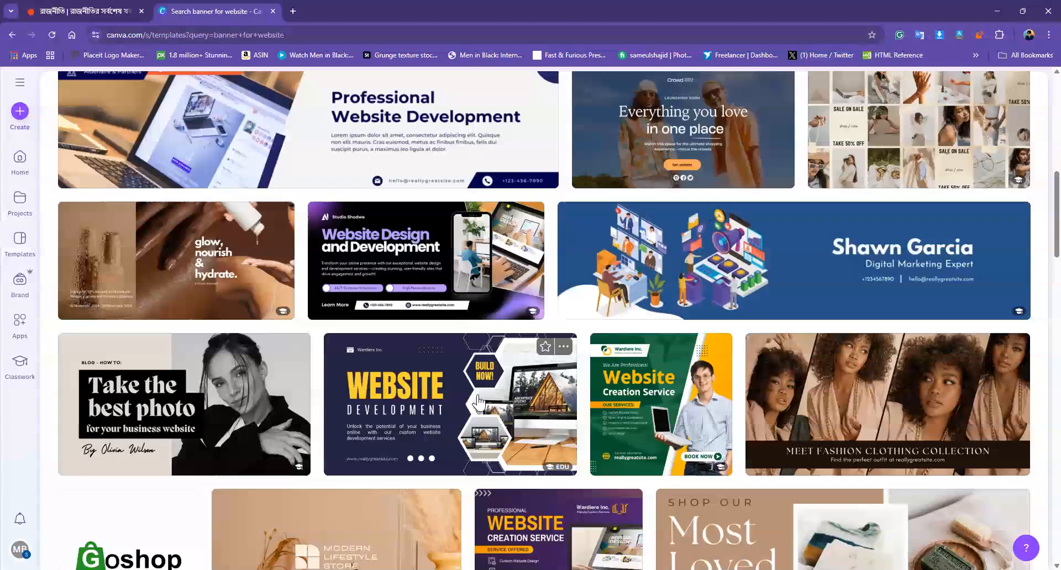
{"action": "scroll", "coordinate": [475, 401], "scroll_direction": "down", "scroll_amount": 4}
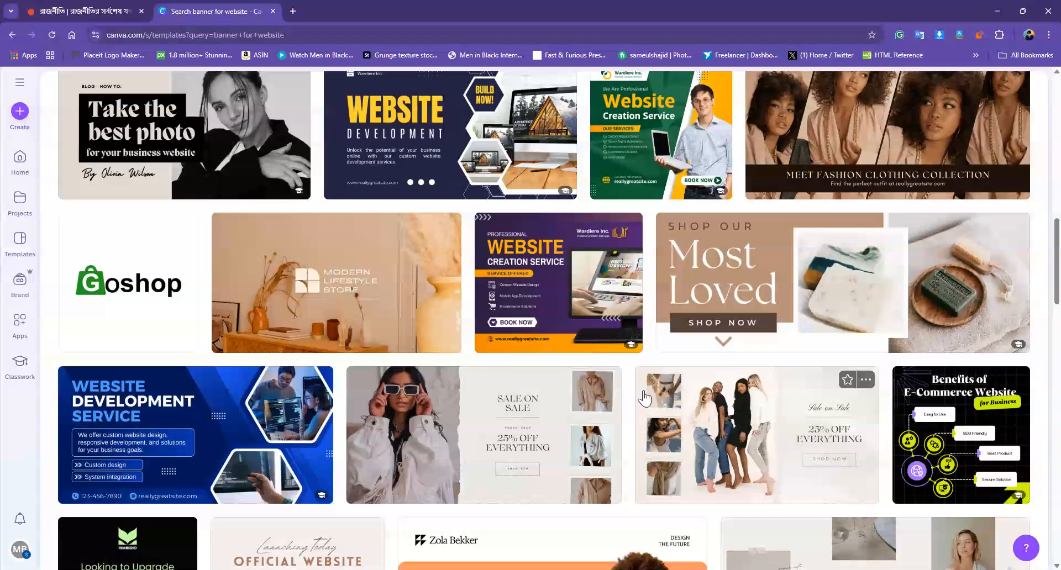
{"action": "scroll", "coordinate": [355, 478], "scroll_direction": "down", "scroll_amount": 2}
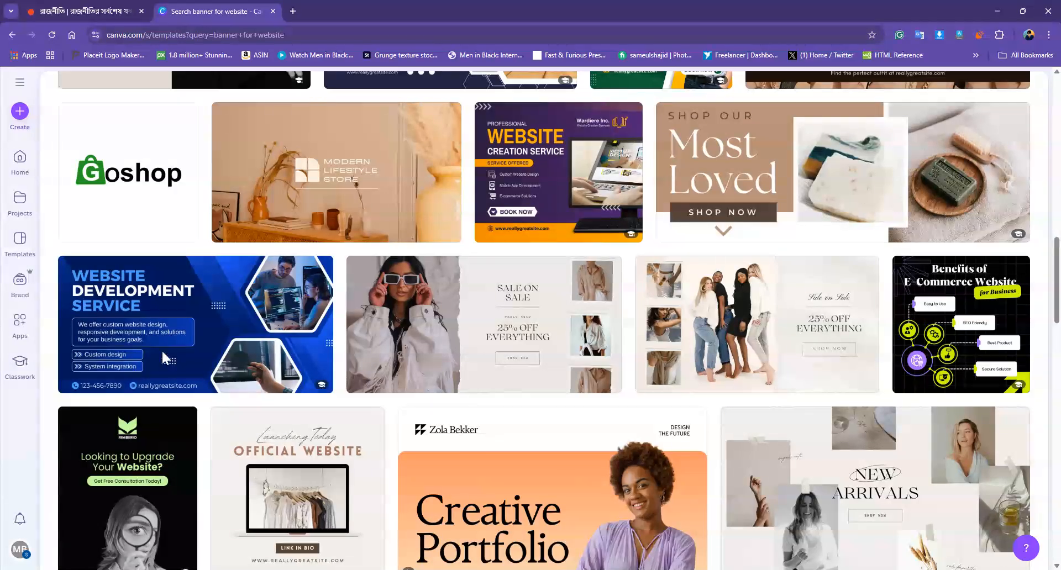
{"action": "scroll", "coordinate": [248, 426], "scroll_direction": "down", "scroll_amount": 7}
{"action": "scroll", "coordinate": [248, 425], "scroll_direction": "down", "scroll_amount": 2}
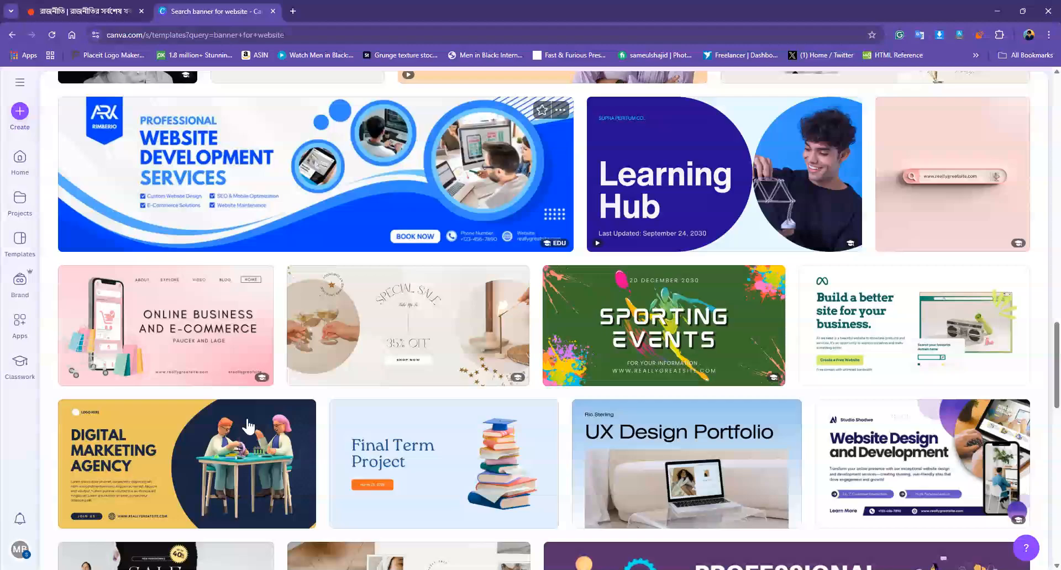
{"action": "scroll", "coordinate": [249, 425], "scroll_direction": "down", "scroll_amount": 4}
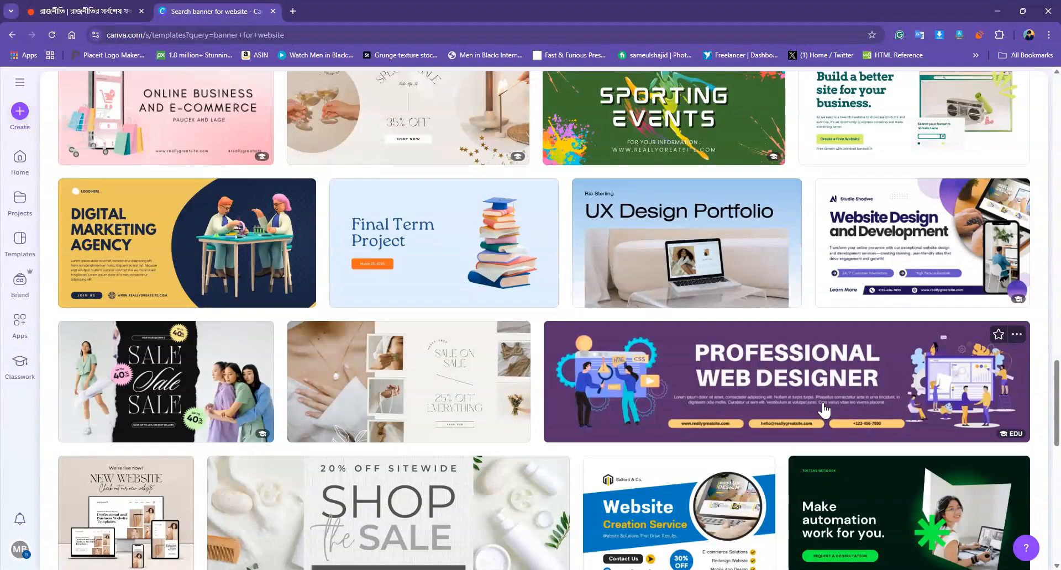
{"action": "scroll", "coordinate": [823, 410], "scroll_direction": "down", "scroll_amount": 8}
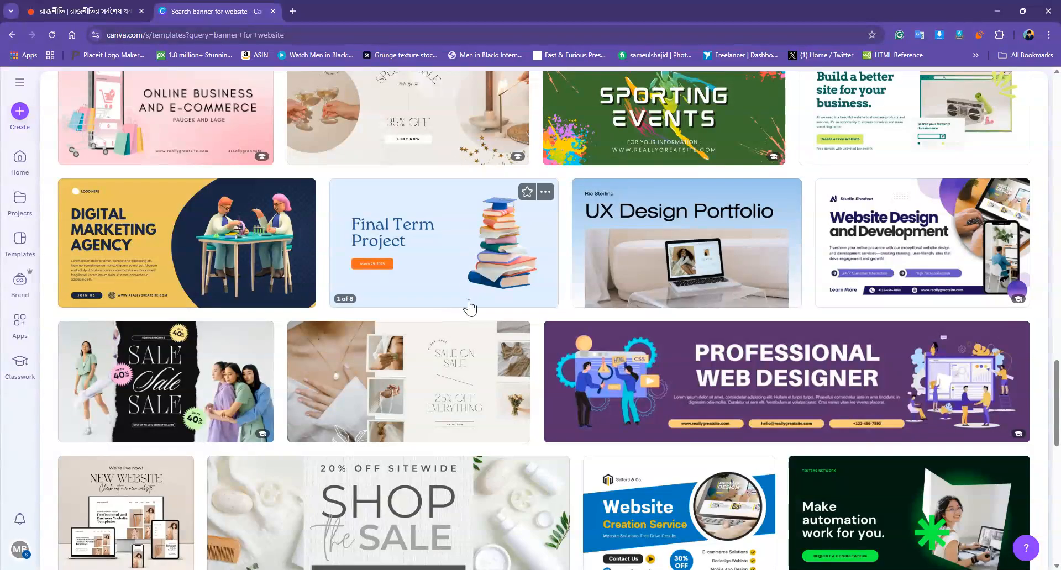
{"action": "scroll", "coordinate": [312, 276], "scroll_direction": "up", "scroll_amount": 20}
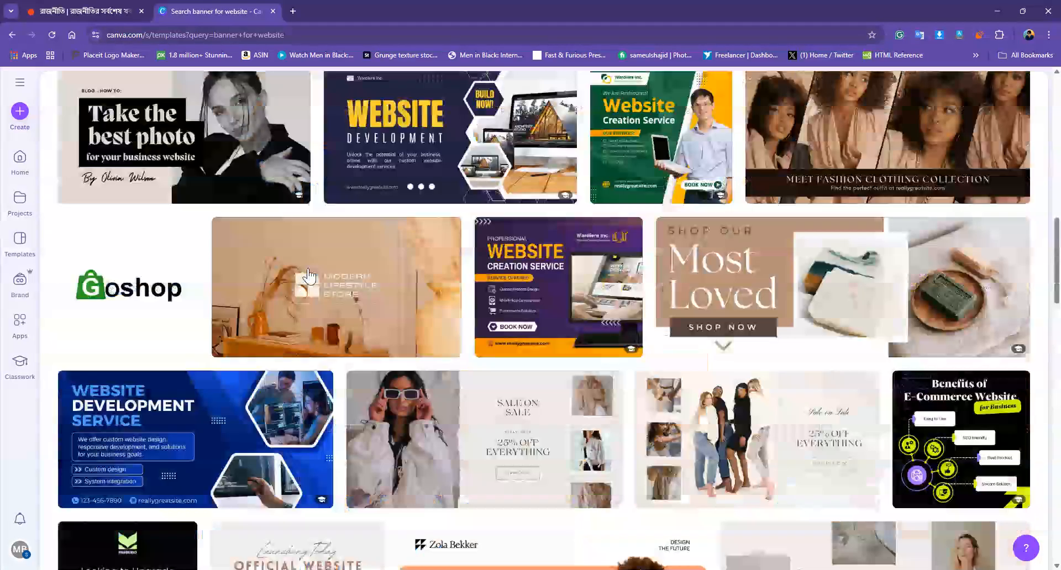
{"action": "scroll", "coordinate": [309, 276], "scroll_direction": "up", "scroll_amount": 2}
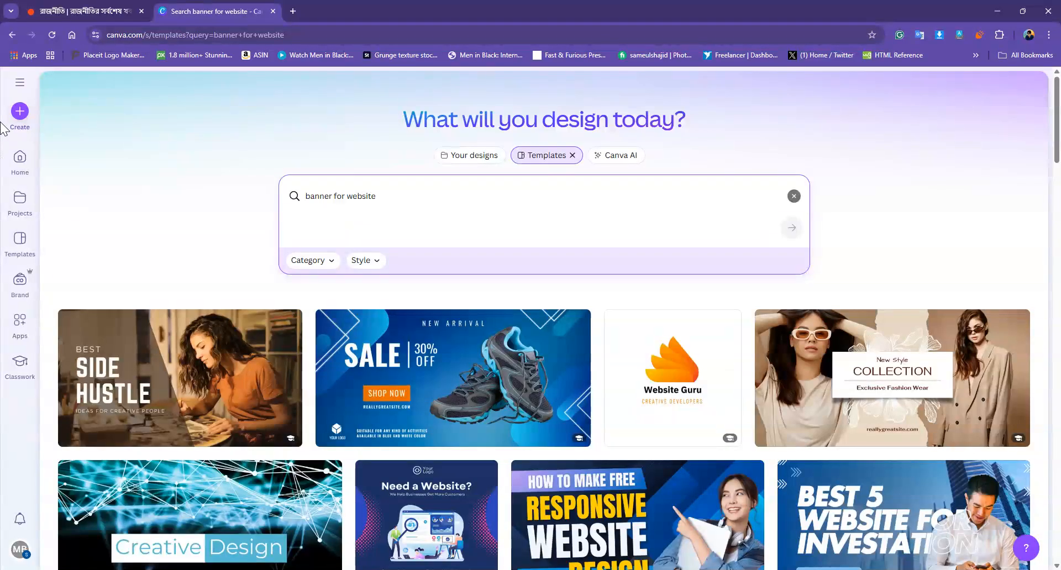
Step: Create a new custom-size design 1200 px wide and 400 px high
{"action": "left_click", "coordinate": [20, 117]}
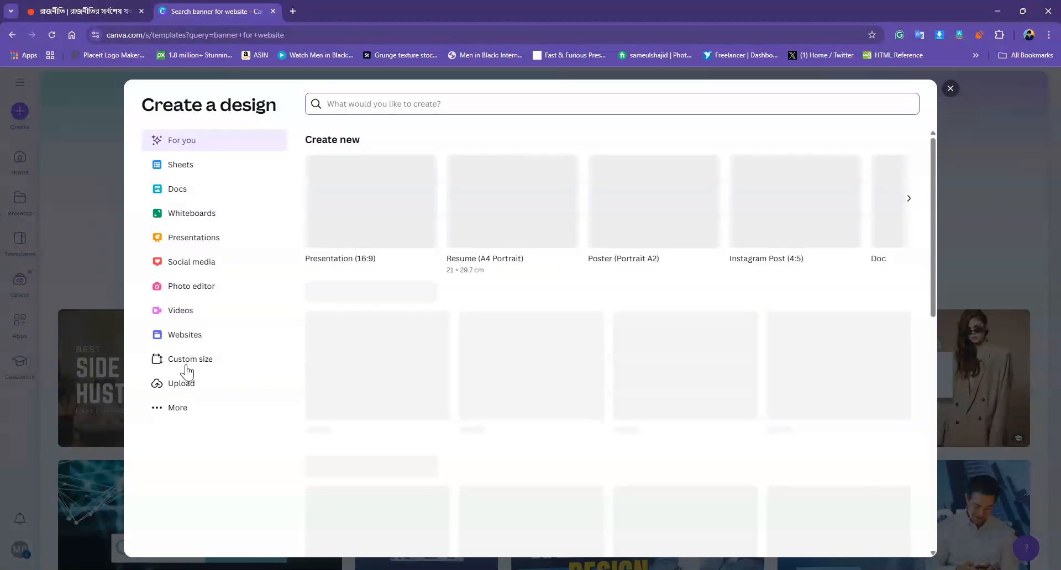
{"action": "left_click", "coordinate": [188, 366]}
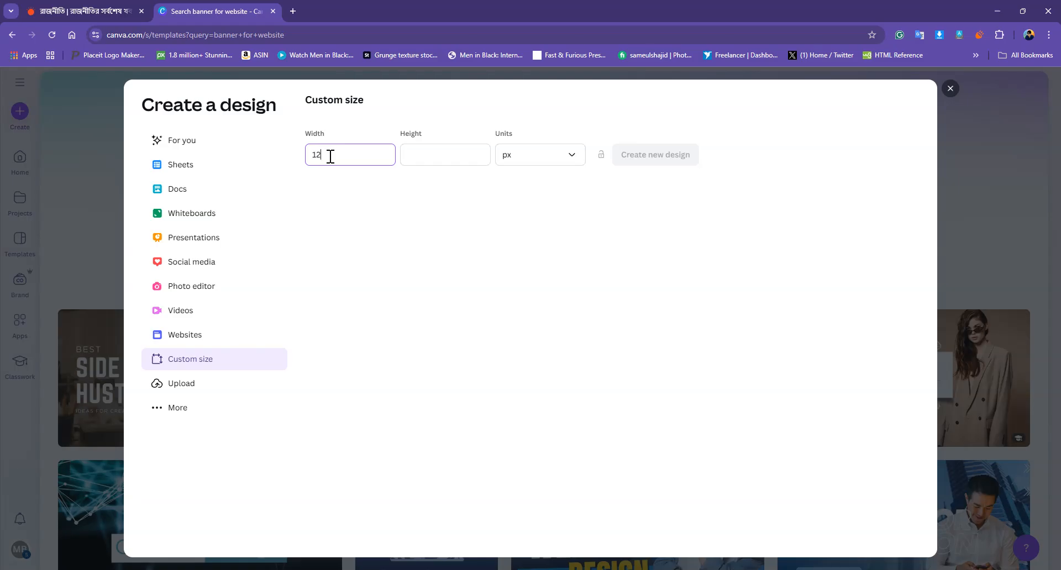
{"action": "left_click", "coordinate": [432, 158]}
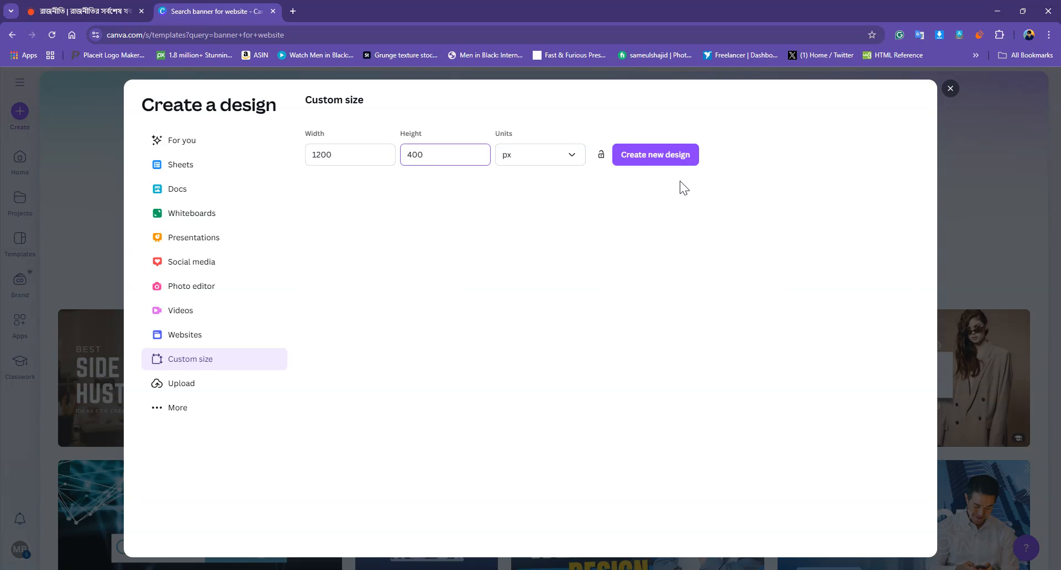
{"action": "left_click", "coordinate": [669, 160]}
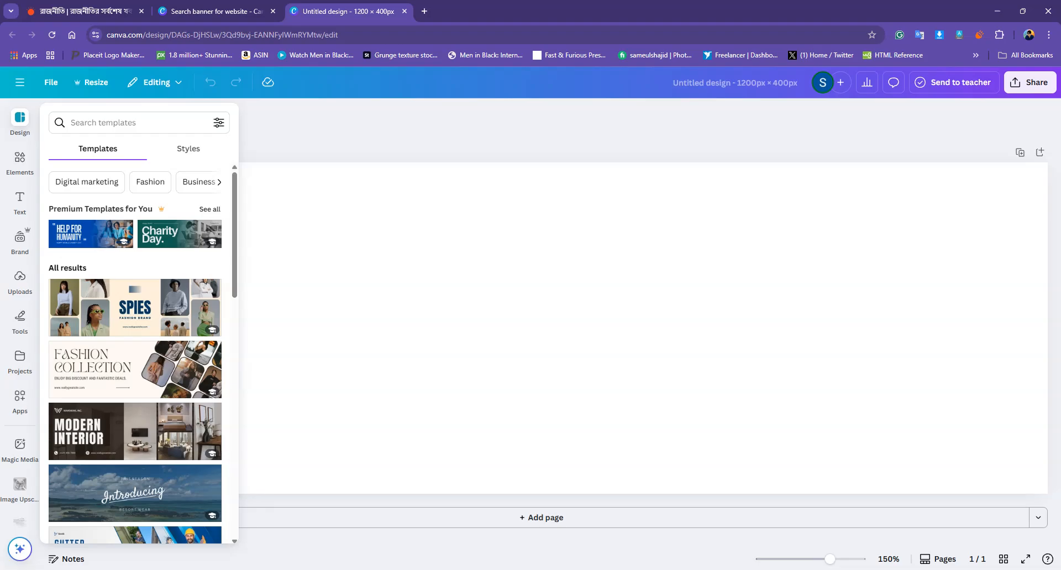
Step: Search the elements library for "background" and narrow the results to photos
{"action": "left_click", "coordinate": [562, 151]}
{"action": "left_click", "coordinate": [21, 165]}
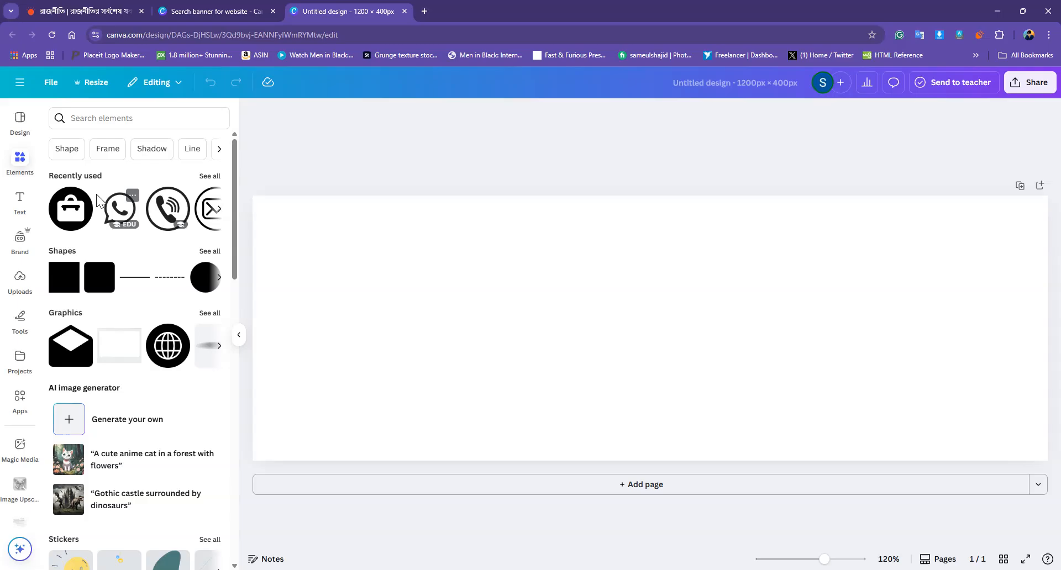
{"action": "left_click", "coordinate": [109, 118]}
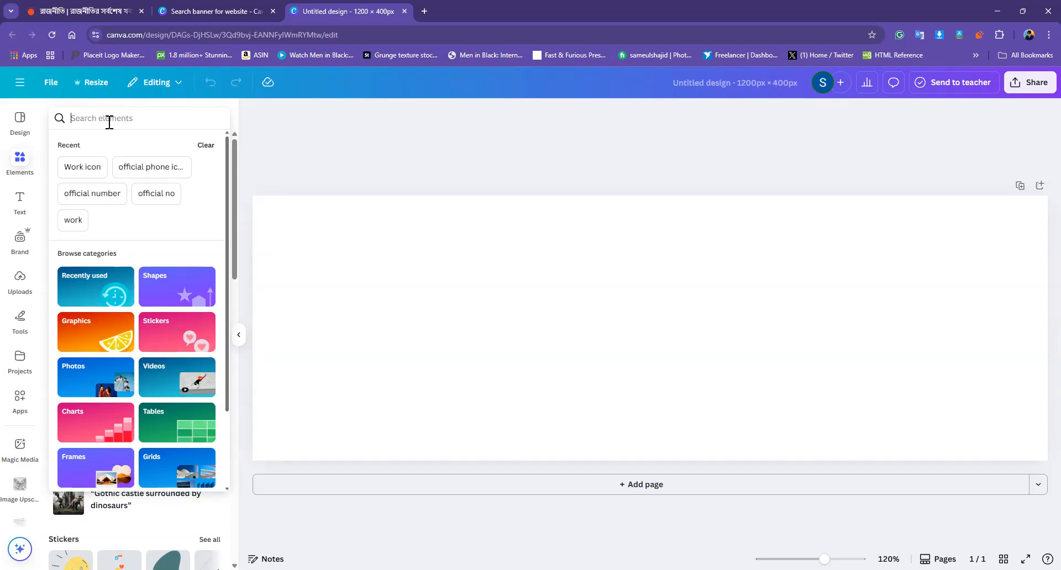
{"action": "type", "text": "ba"}
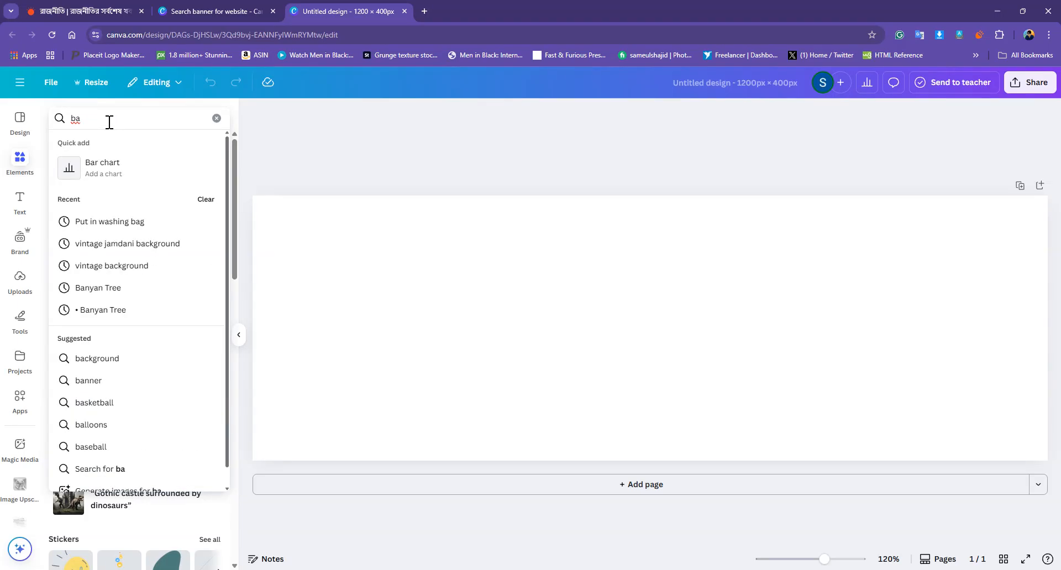
{"action": "type", "text": "ckground"}
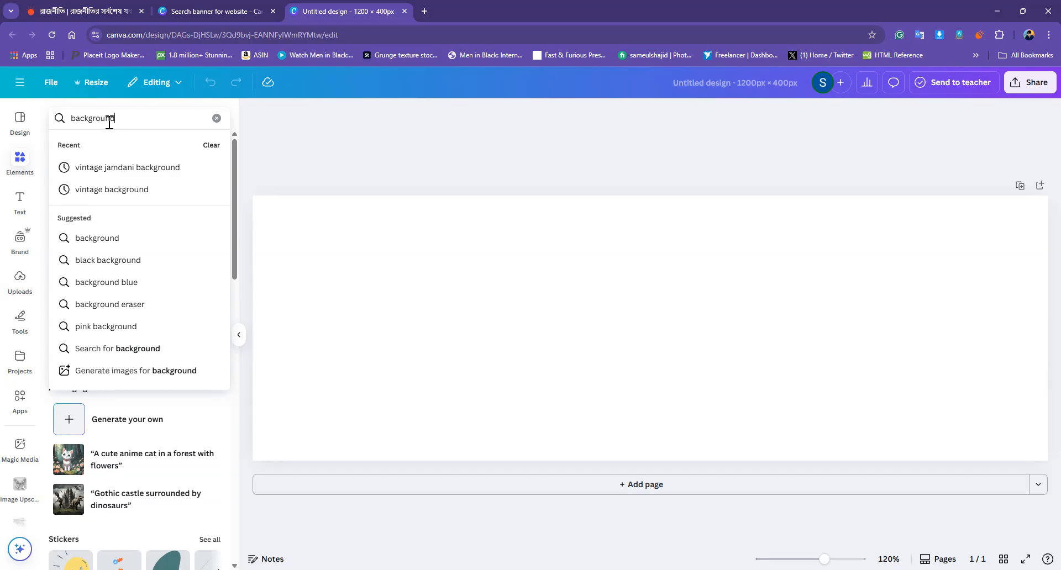
{"action": "key", "text": "Return"}
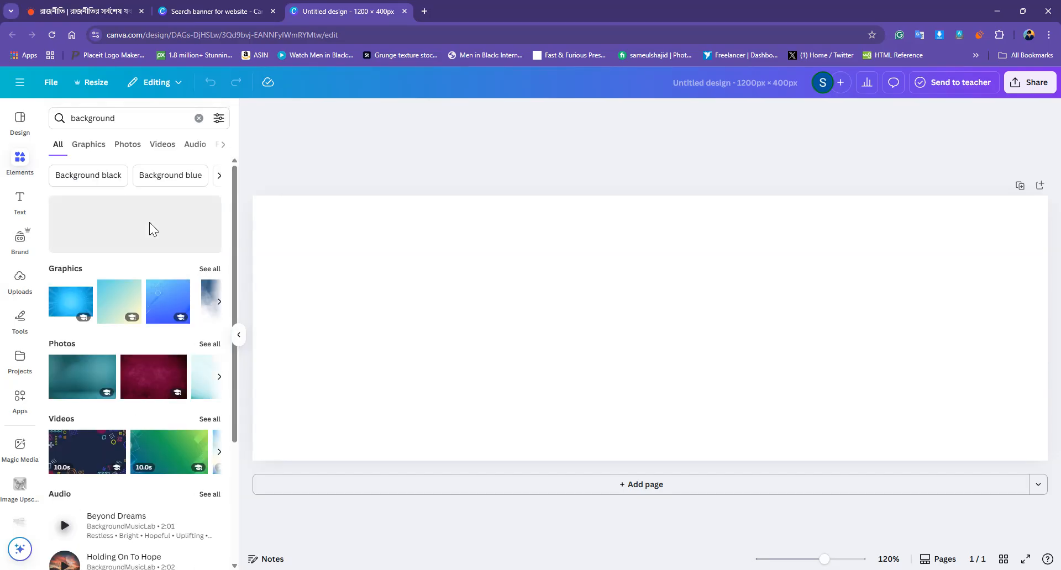
{"action": "left_click", "coordinate": [95, 146]}
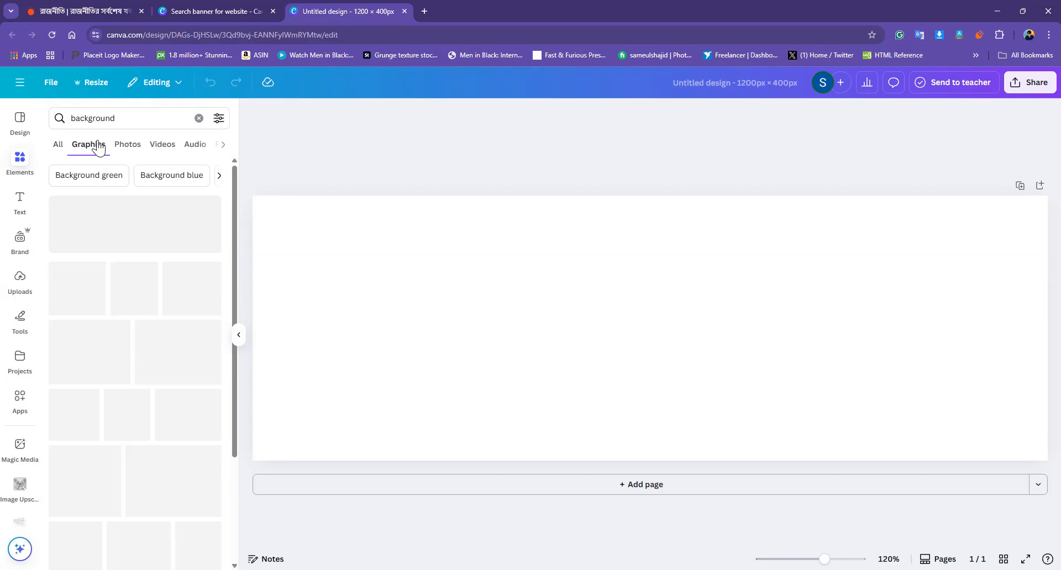
{"action": "left_click", "coordinate": [121, 148]}
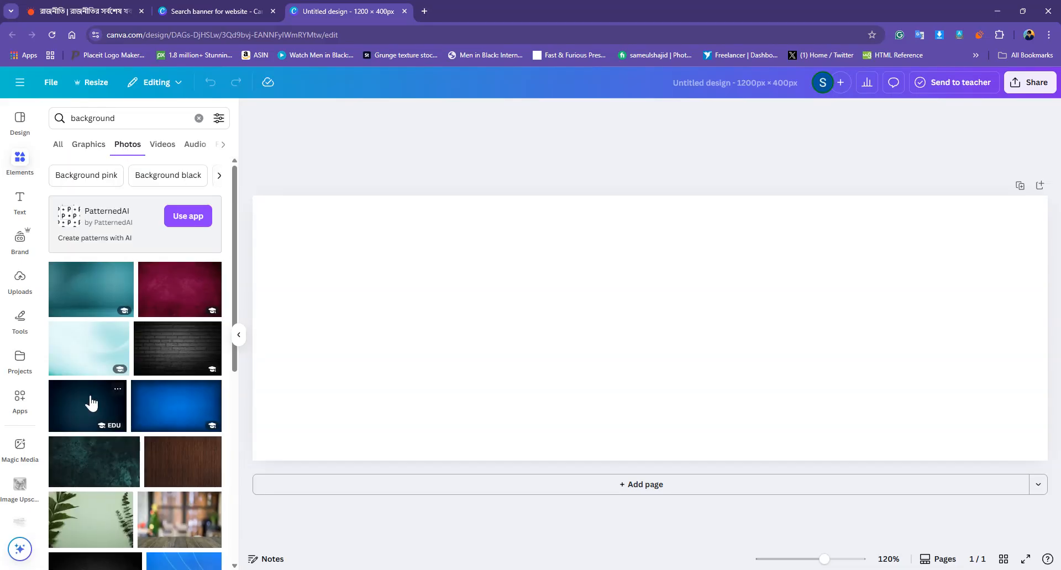
Step: Add the light grey-white vignette photo and set it as the banner's background image
{"action": "scroll", "coordinate": [91, 403], "scroll_direction": "down", "scroll_amount": 5}
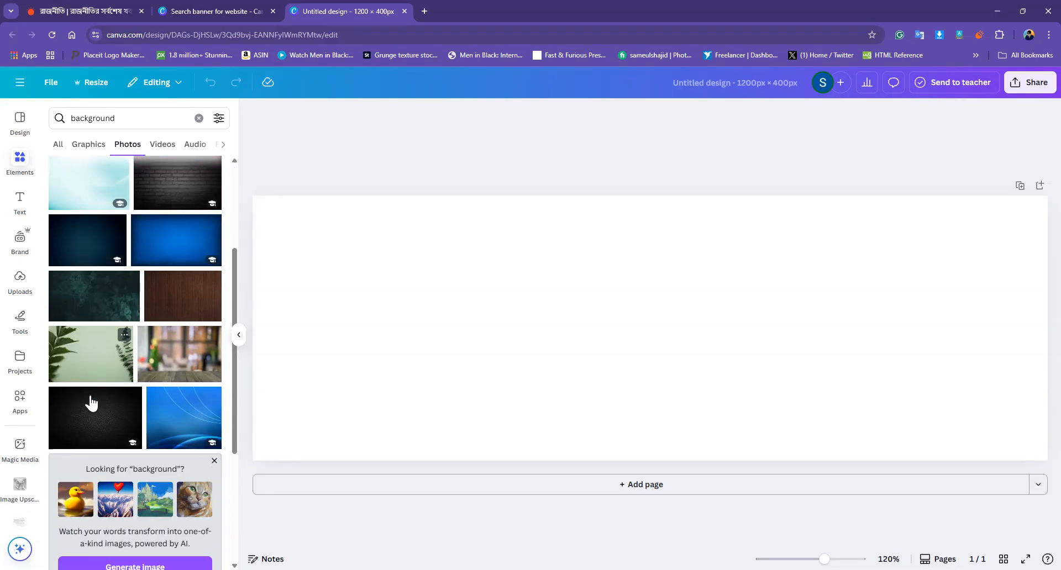
{"action": "scroll", "coordinate": [91, 403], "scroll_direction": "down", "scroll_amount": 4}
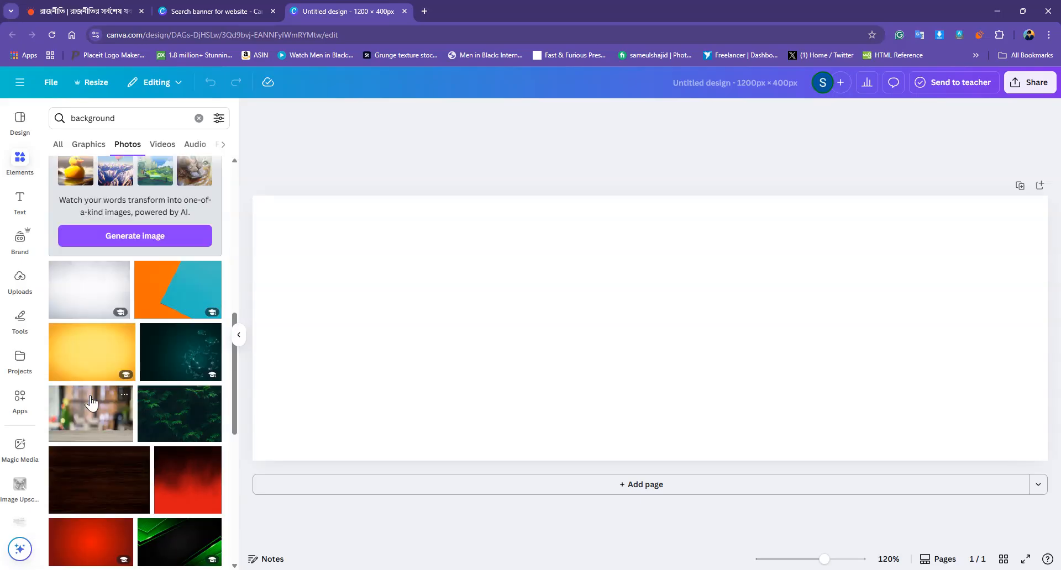
{"action": "left_click", "coordinate": [74, 308]}
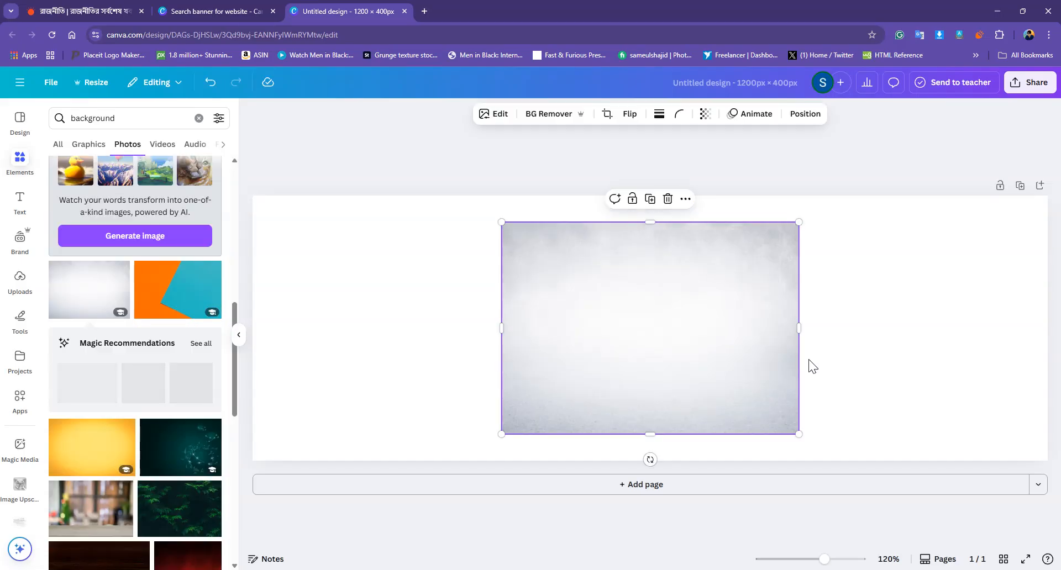
{"action": "right_click", "coordinate": [714, 338]}
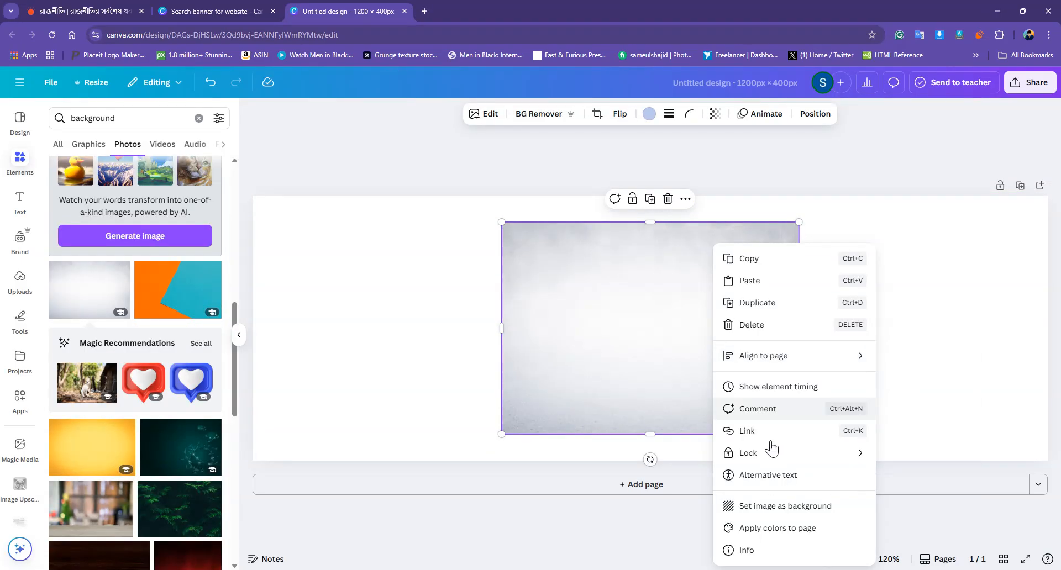
{"action": "left_click", "coordinate": [767, 506]}
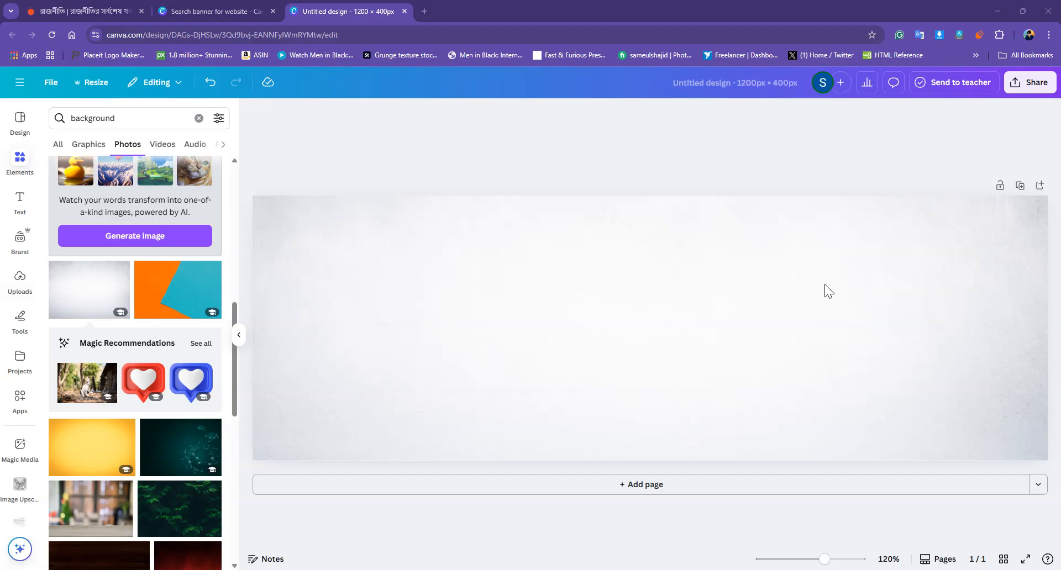
Step: Paste the copied line "Buy 1 Get 1 Free – Only for Today!" onto the banner and delete its opening quotation mark and exclamation mark
{"action": "right_click", "coordinate": [531, 252]}
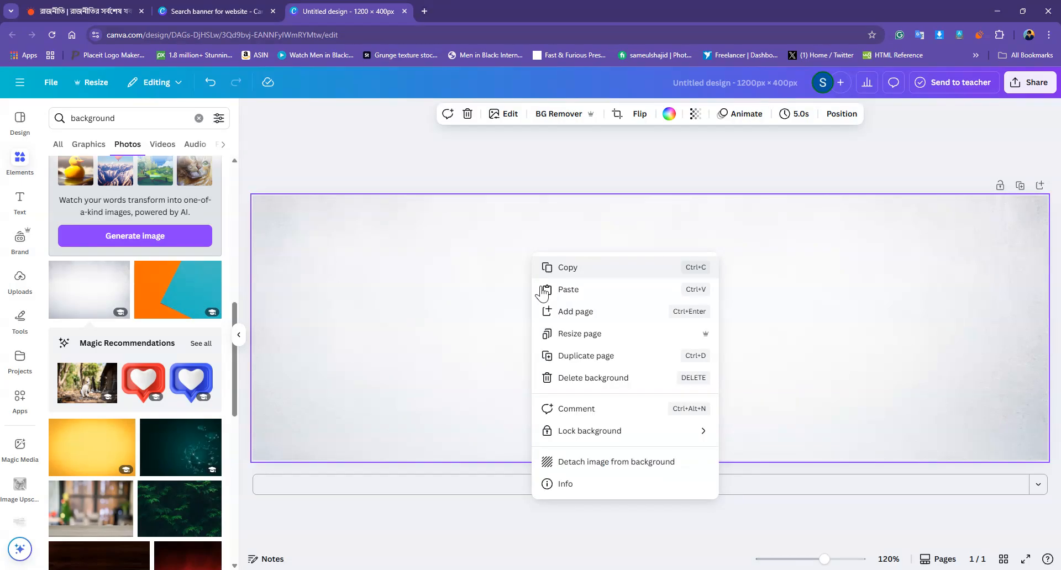
{"action": "left_click", "coordinate": [545, 290]}
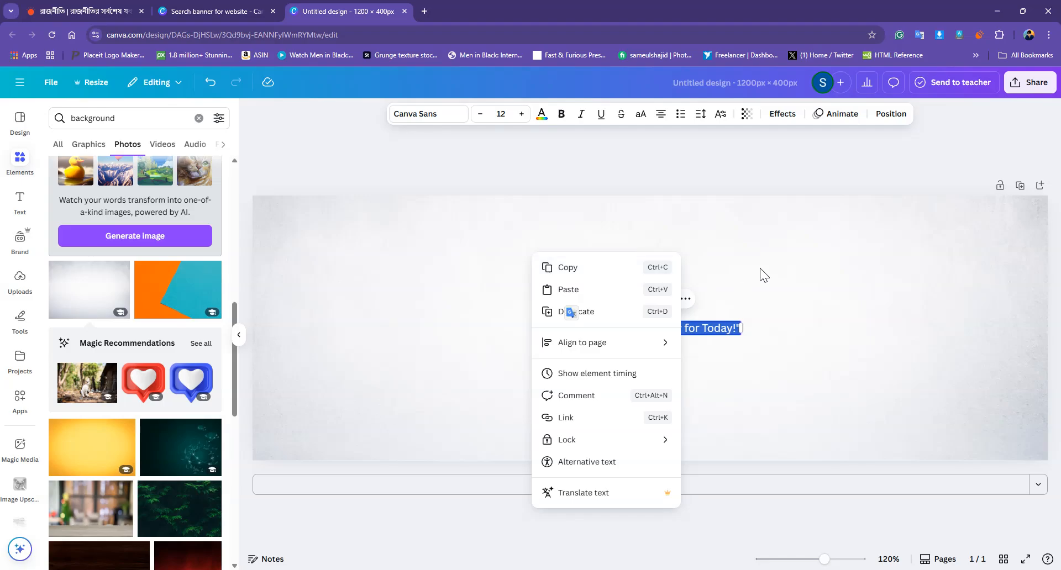
{"action": "left_click", "coordinate": [761, 267]}
{"action": "left_click", "coordinate": [565, 327]}
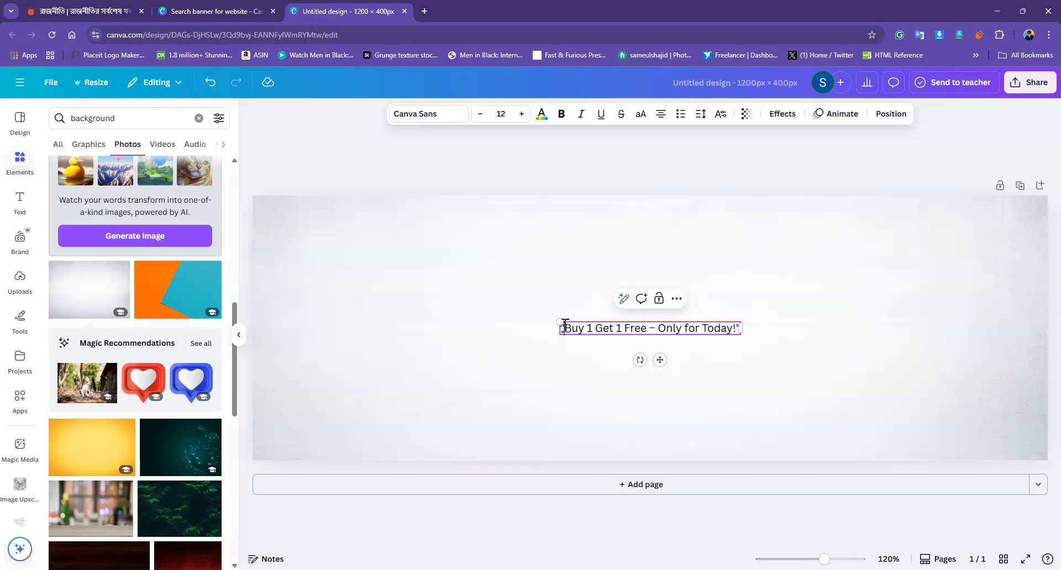
{"action": "key", "text": "BackSpace"}
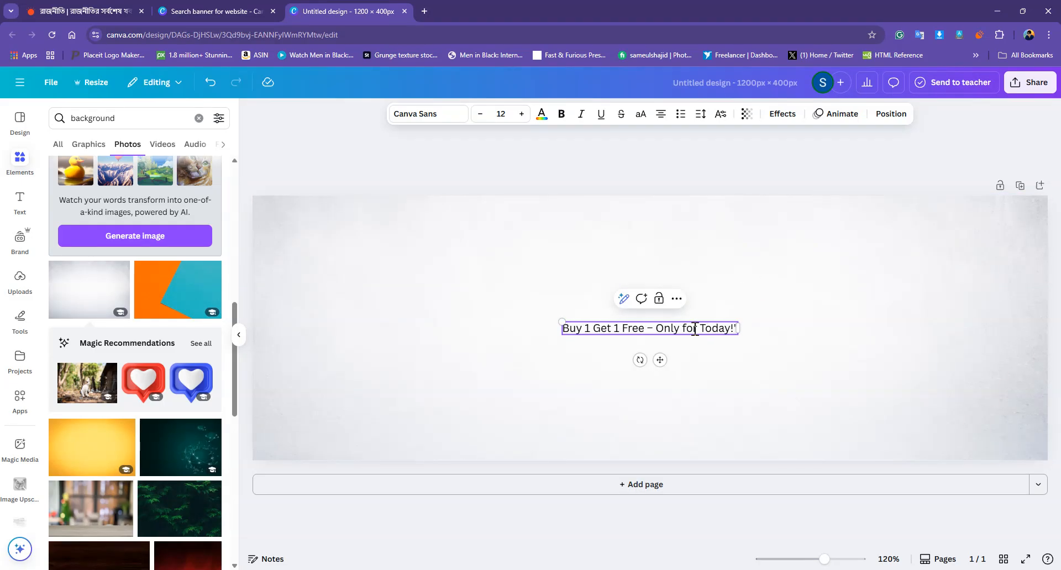
{"action": "left_click", "coordinate": [732, 327]}
{"action": "key", "text": "BackSpace"}
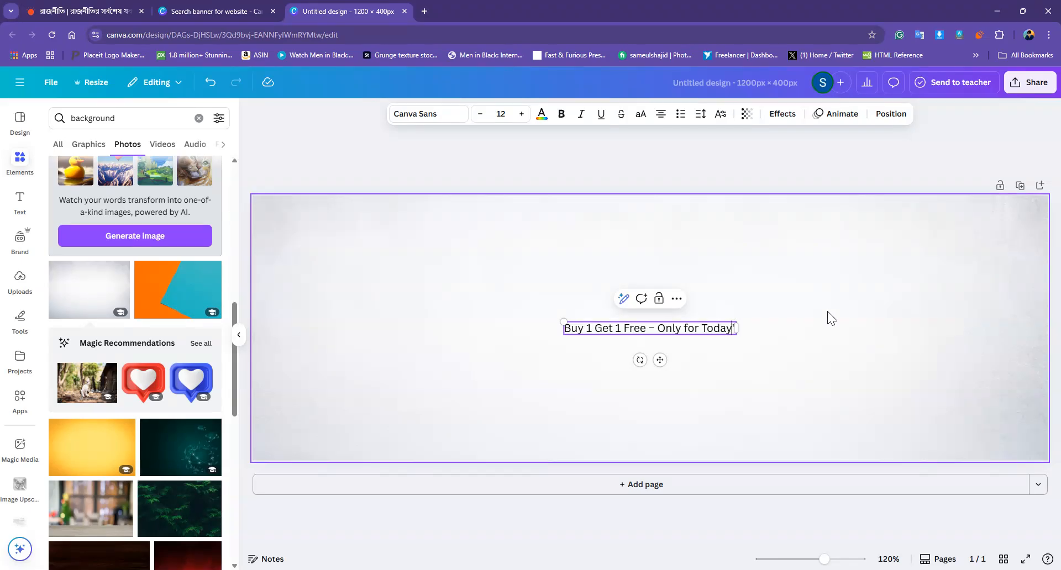
{"action": "left_click", "coordinate": [682, 347]}
Step: Enlarge the offer text to a font size of about 39 and place it in the lower part of the banner
{"action": "left_click", "coordinate": [685, 332]}
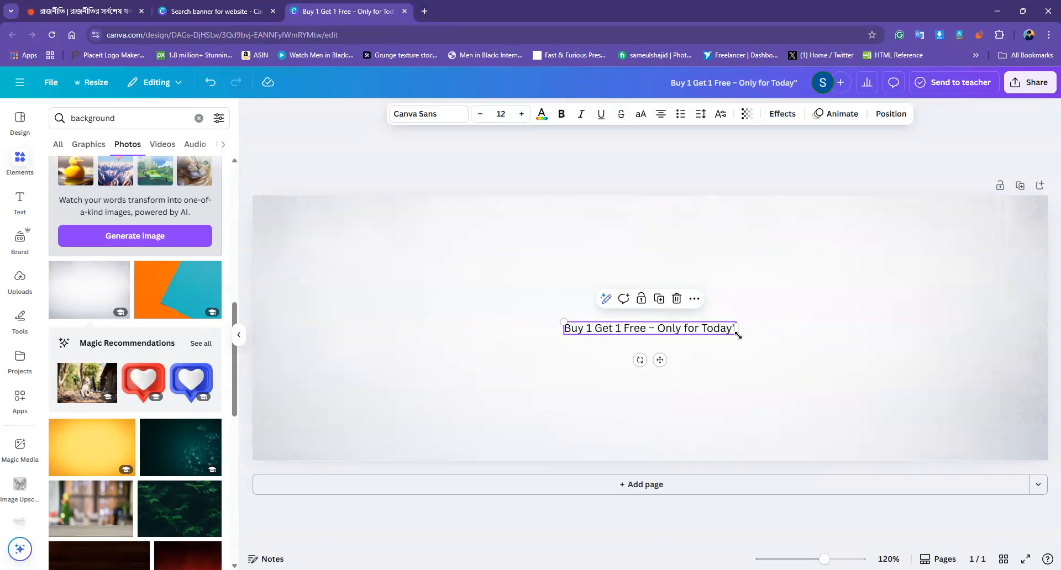
{"action": "left_click_drag", "start_coordinate": [737, 335], "coordinate": [935, 511]}
{"action": "left_click_drag", "start_coordinate": [731, 330], "coordinate": [705, 387]}
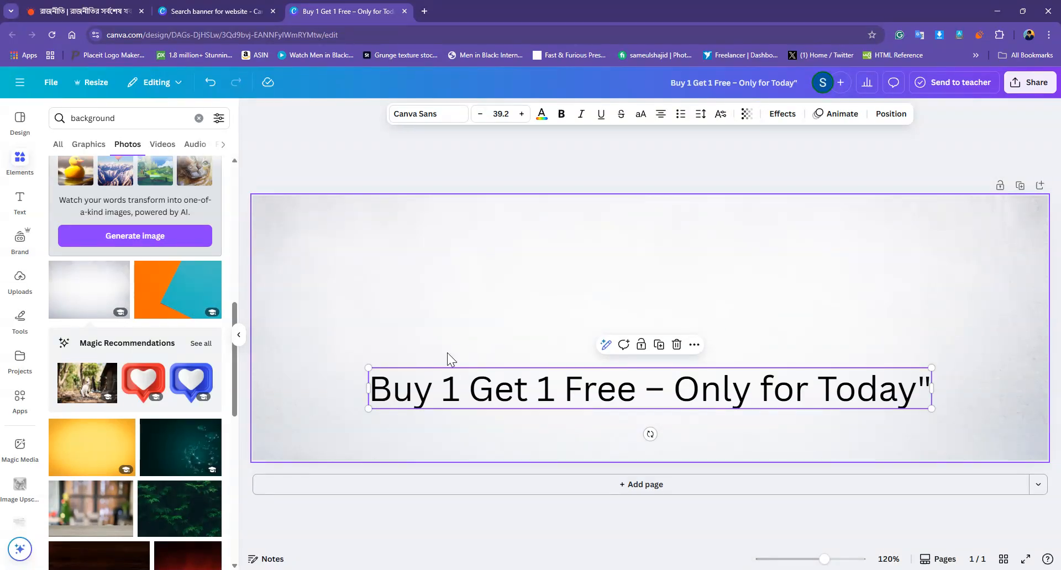
Step: Replace the element search with the suggested query "shoes"
{"action": "left_click", "coordinate": [130, 118]}
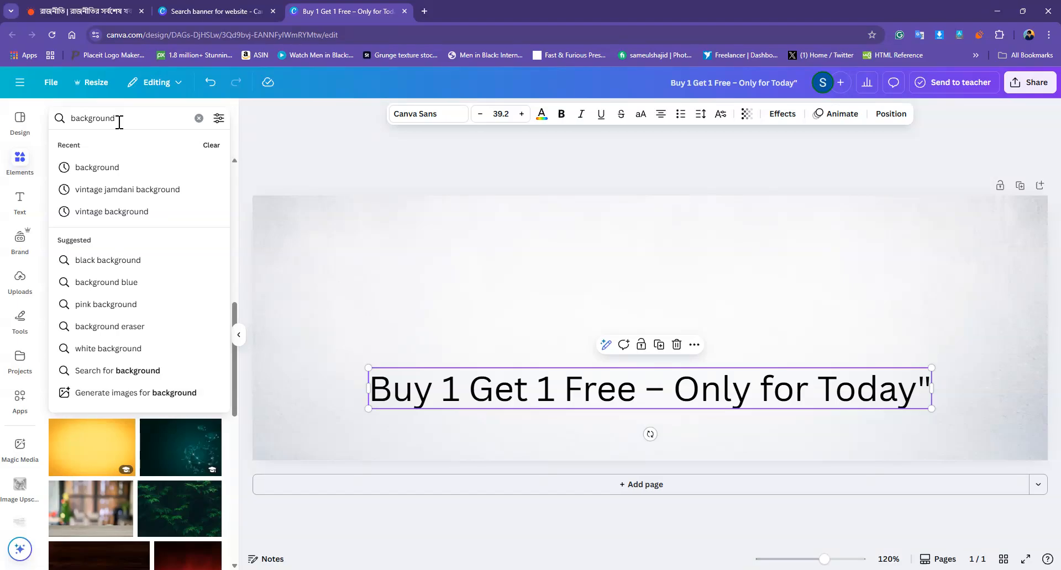
{"action": "left_click_drag", "start_coordinate": [119, 118], "coordinate": [71, 118]}
{"action": "left_click", "coordinate": [134, 118]}
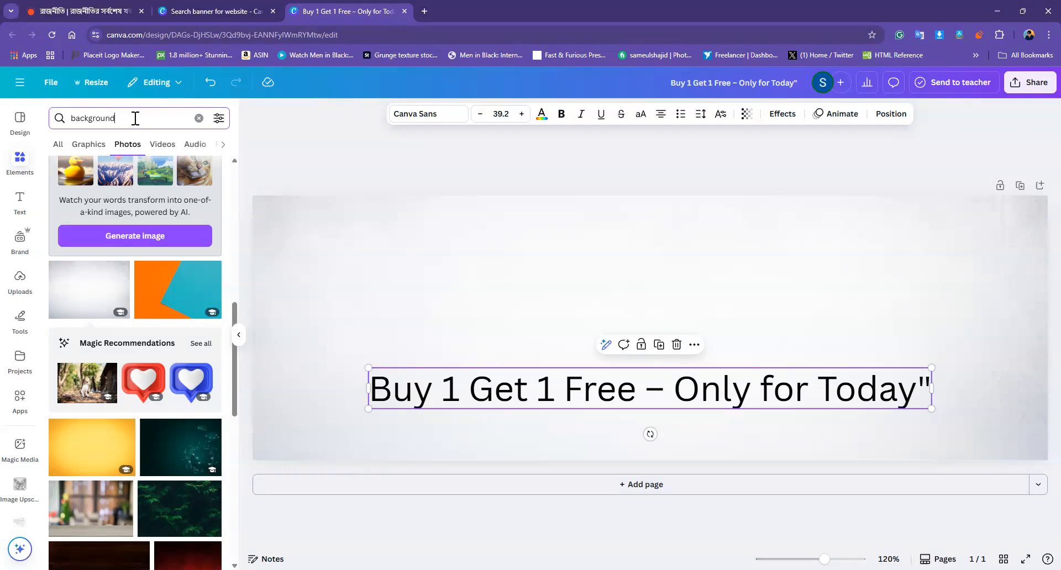
{"action": "double_click", "coordinate": [120, 118]}
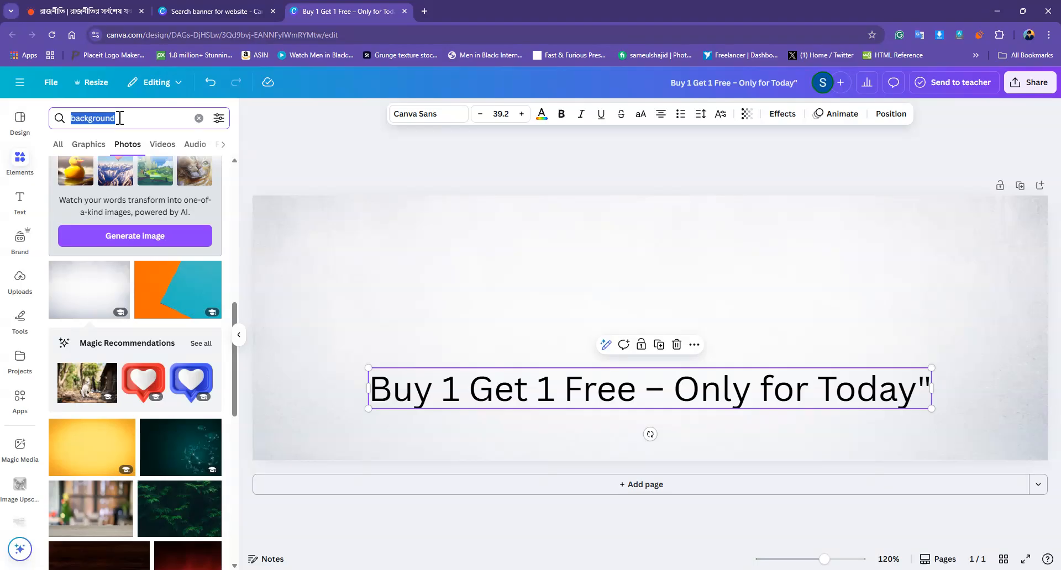
{"action": "type", "text": "sh"}
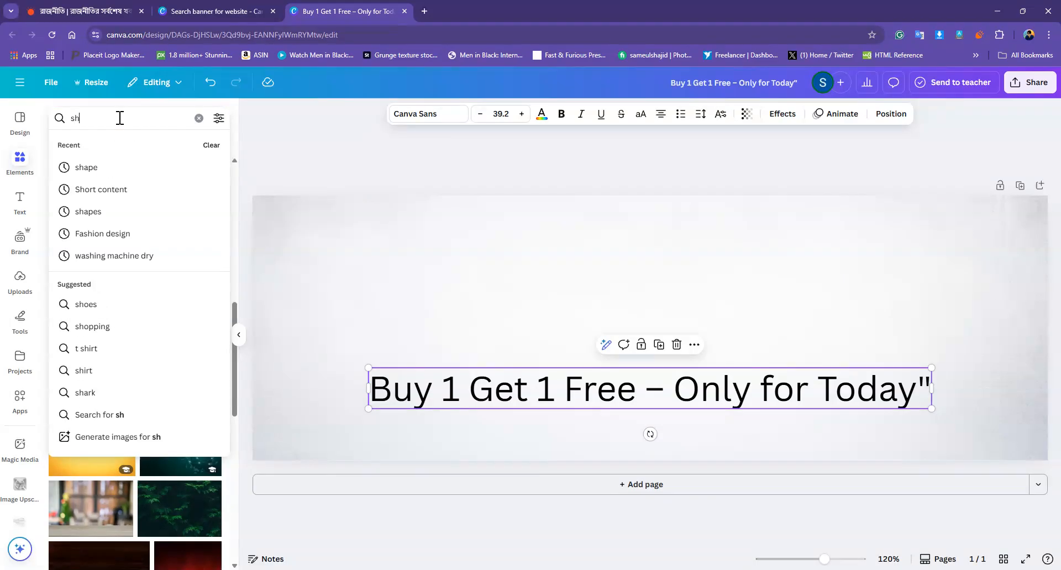
{"action": "left_click", "coordinate": [75, 307]}
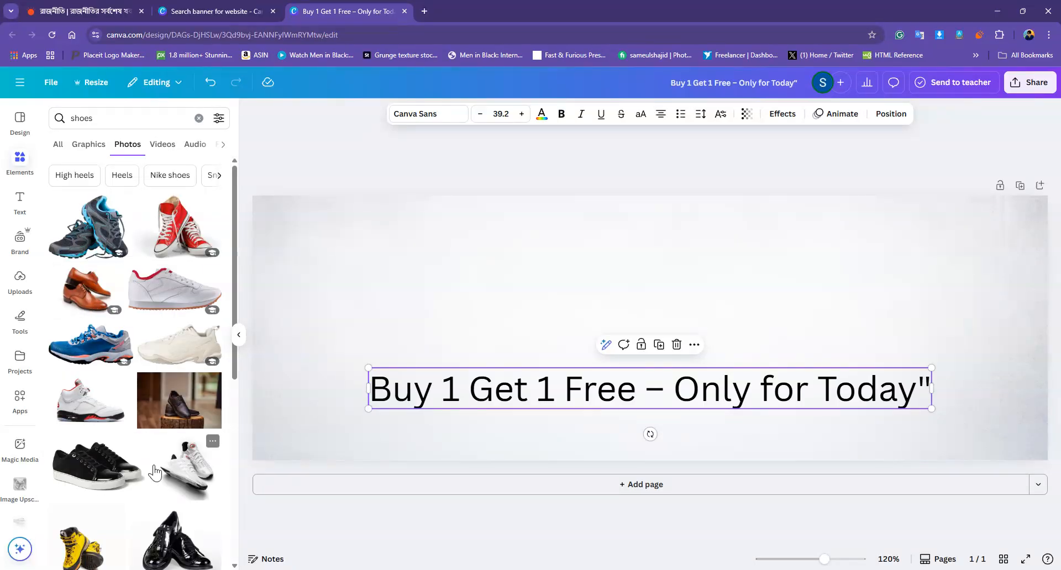
Step: Add the photo of the yellow flat shoes with flower trim to the banner
{"action": "scroll", "coordinate": [154, 469], "scroll_direction": "down", "scroll_amount": 4}
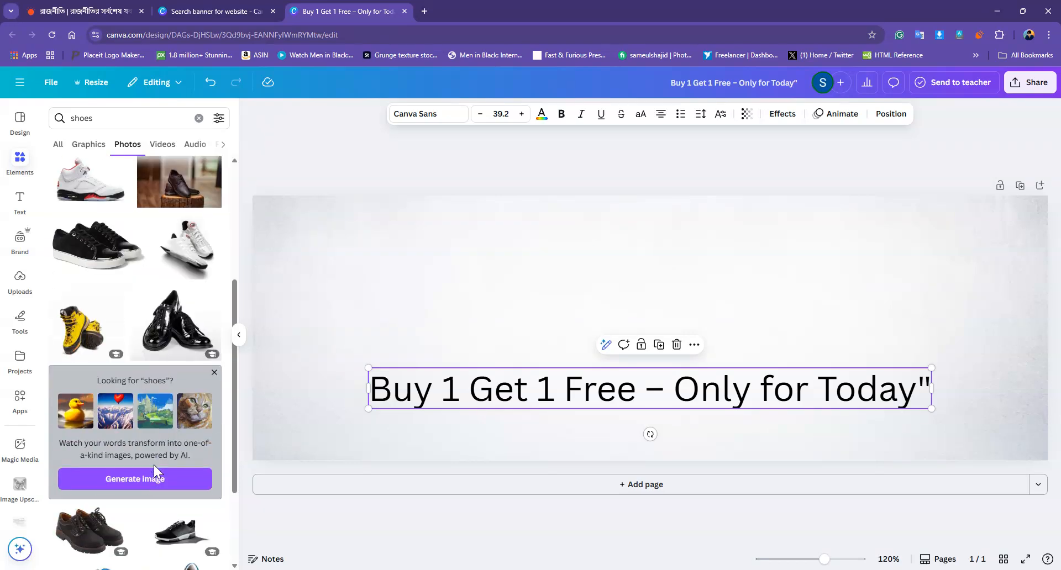
{"action": "scroll", "coordinate": [153, 465], "scroll_direction": "down", "scroll_amount": 5}
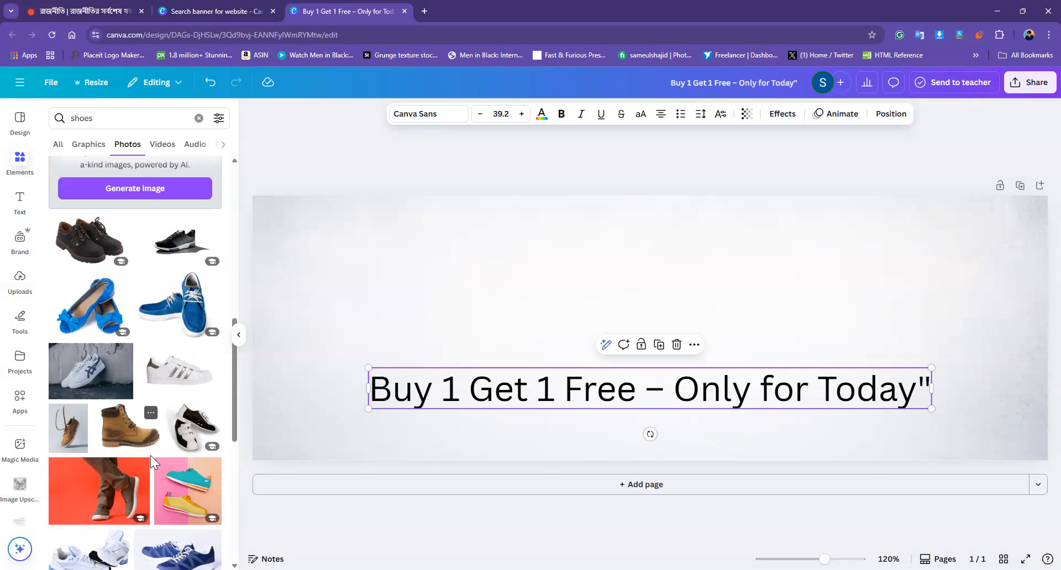
{"action": "scroll", "coordinate": [150, 455], "scroll_direction": "down", "scroll_amount": 2}
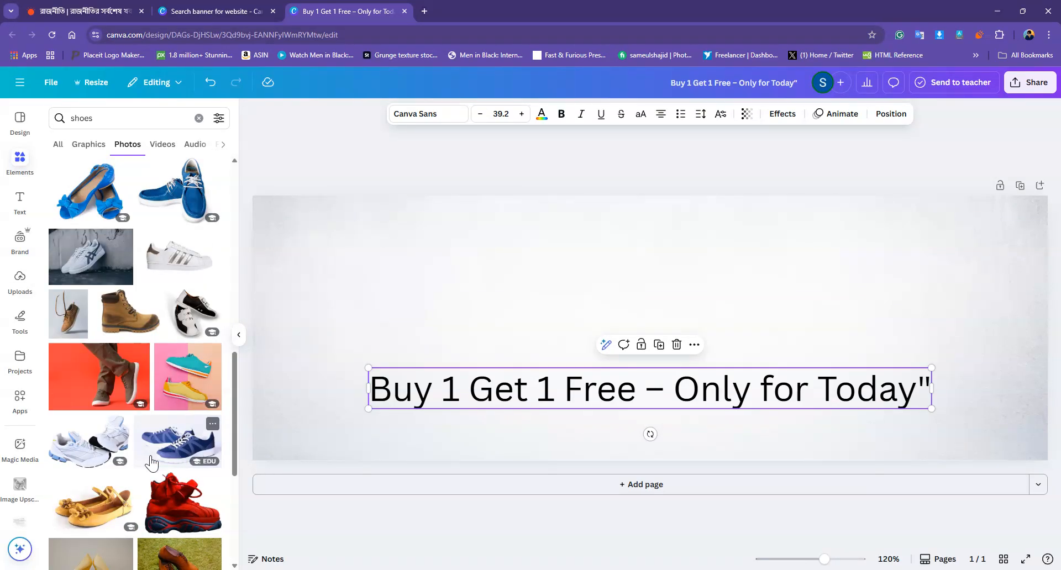
{"action": "scroll", "coordinate": [152, 464], "scroll_direction": "down", "scroll_amount": 2}
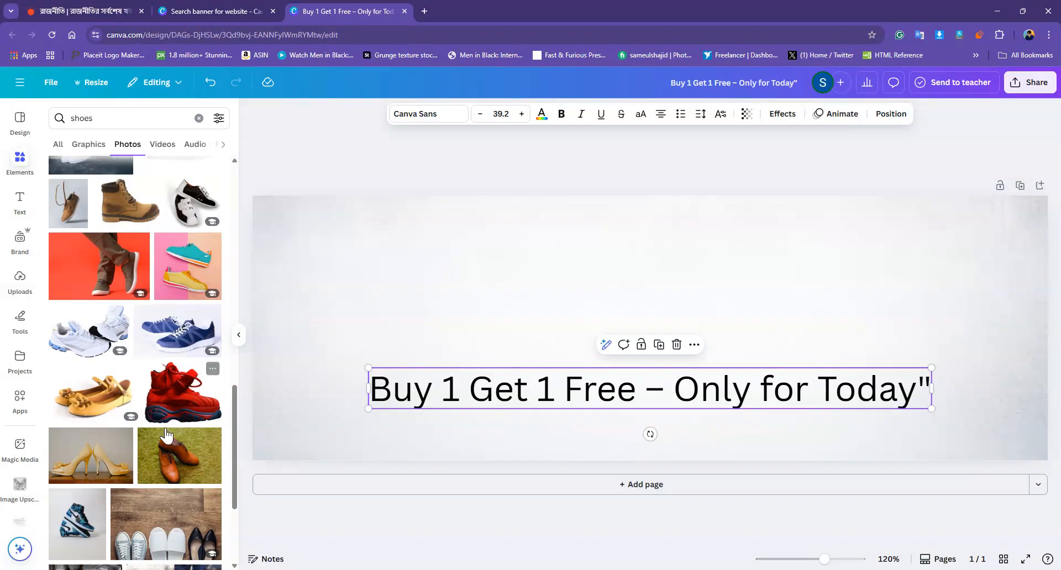
{"action": "scroll", "coordinate": [166, 437], "scroll_direction": "down", "scroll_amount": 1}
{"action": "scroll", "coordinate": [128, 426], "scroll_direction": "down", "scroll_amount": 1}
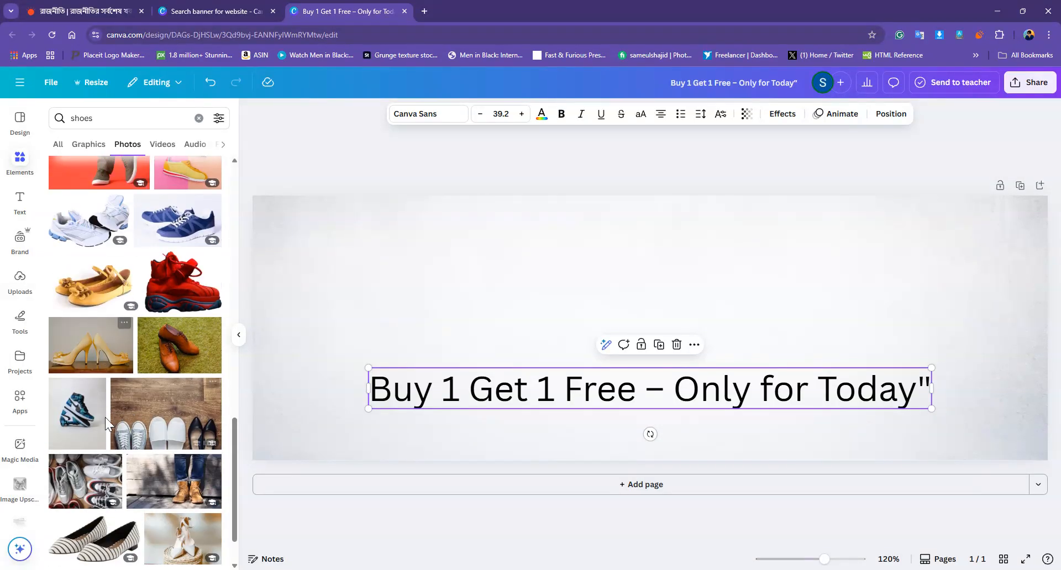
{"action": "left_click", "coordinate": [94, 296]}
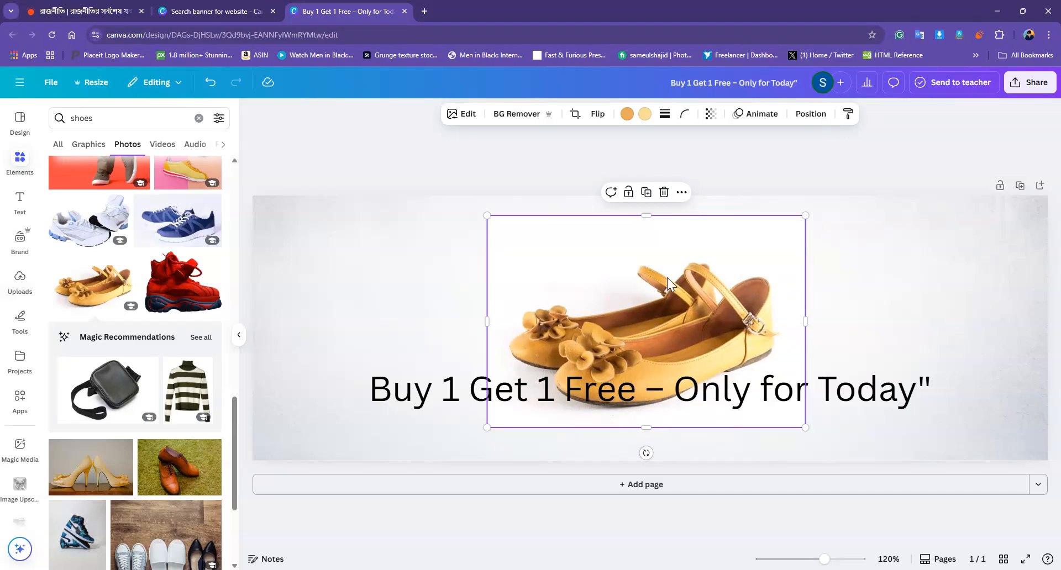
Step: Move the yellow shoe photo up above the offer text and scale it down slightly
{"action": "left_click_drag", "start_coordinate": [614, 347], "coordinate": [599, 299]}
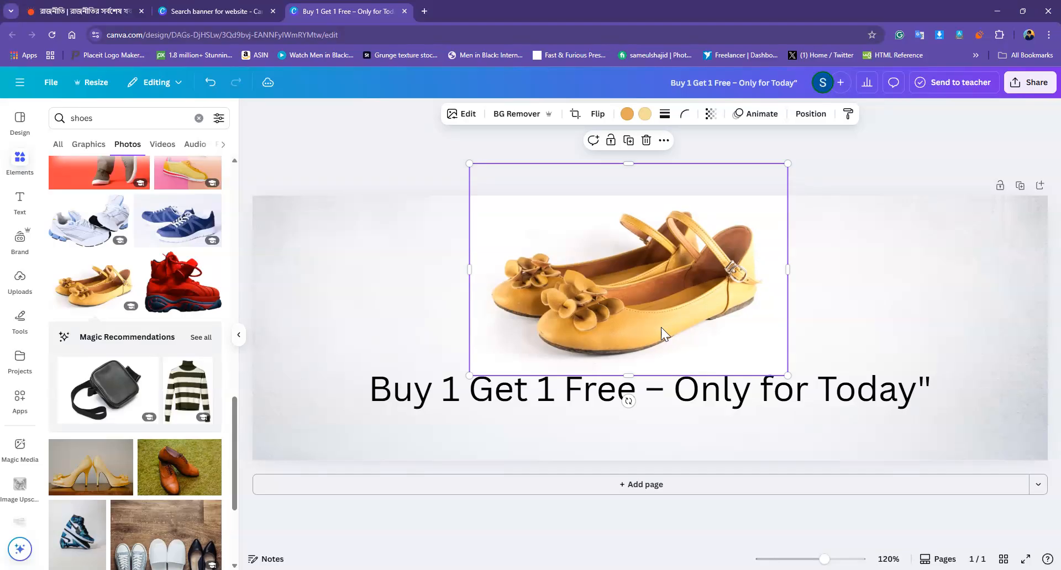
{"action": "left_click_drag", "start_coordinate": [789, 376], "coordinate": [796, 381]}
{"action": "right_click", "coordinate": [796, 380]}
{"action": "left_click", "coordinate": [770, 372]}
{"action": "right_click", "coordinate": [769, 371]}
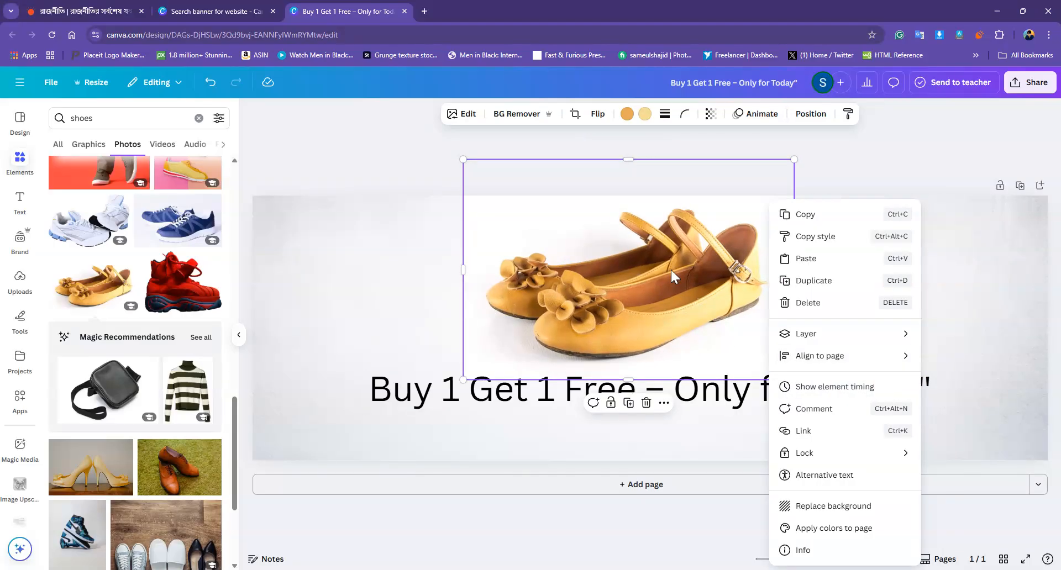
{"action": "left_click", "coordinate": [671, 270]}
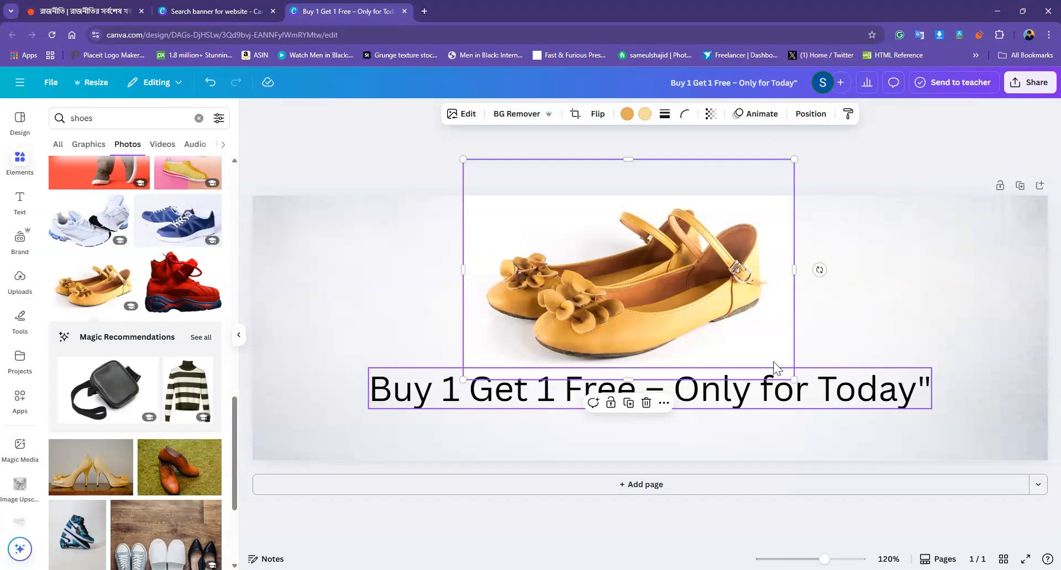
{"action": "right_click", "coordinate": [780, 367]}
{"action": "left_click", "coordinate": [463, 160]}
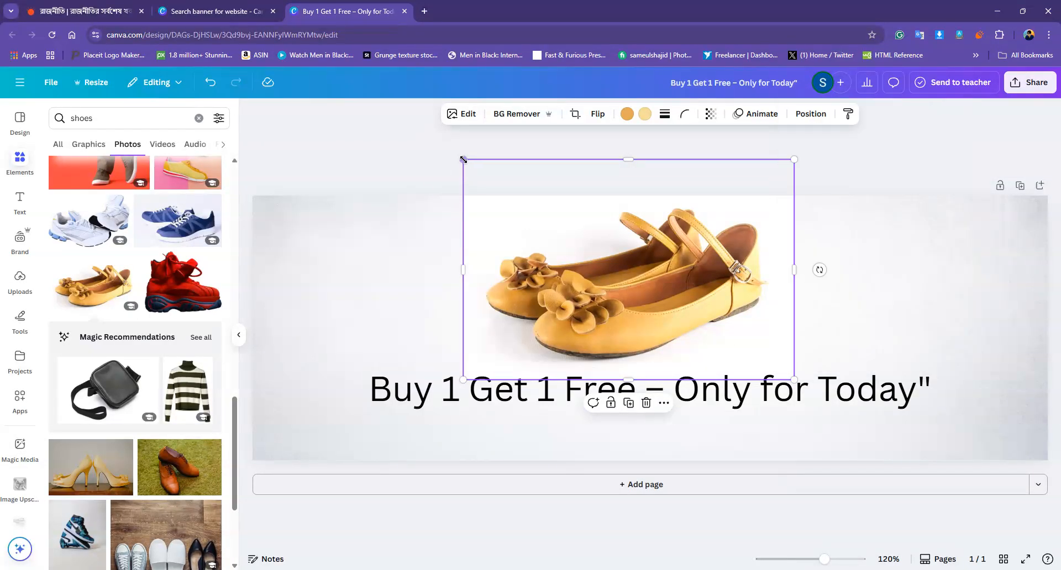
{"action": "left_click_drag", "start_coordinate": [463, 161], "coordinate": [485, 200]}
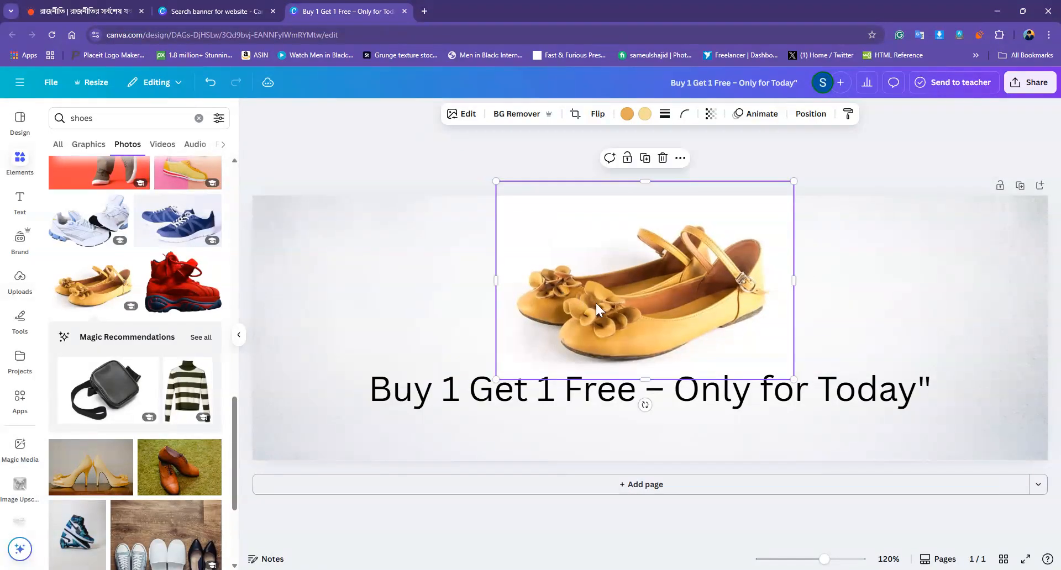
Step: Centre the yellow shoe photo above the offer text and set the text's font to Brittany
{"action": "mouse_move", "coordinate": [595, 303]}
{"action": "left_mouse_down"}
{"action": "mouse_move", "coordinate": [554, 299]}
{"action": "mouse_move", "coordinate": [598, 296]}
{"action": "left_mouse_up"}
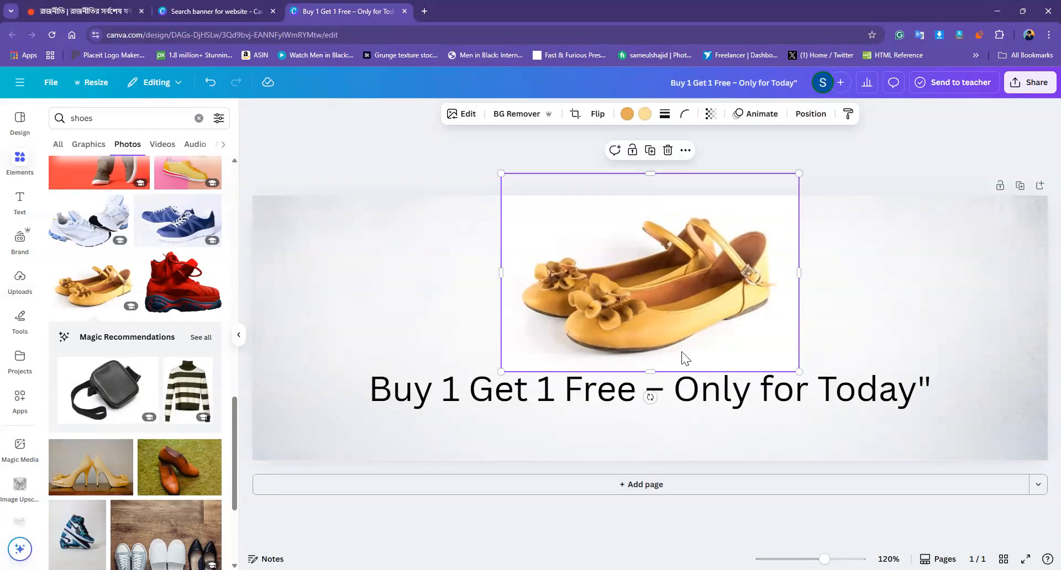
{"action": "left_click", "coordinate": [722, 399]}
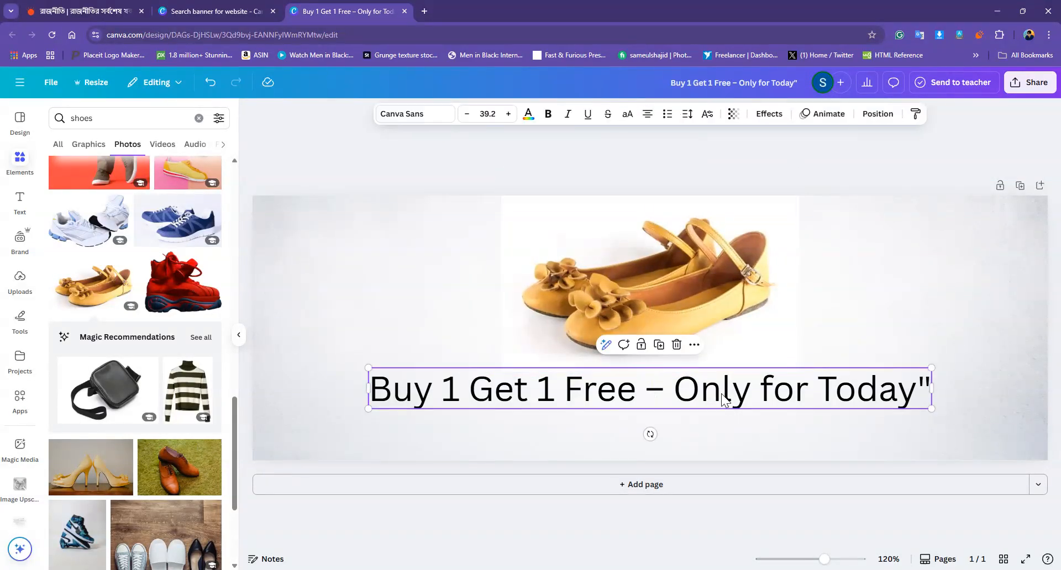
{"action": "left_click", "coordinate": [427, 117]}
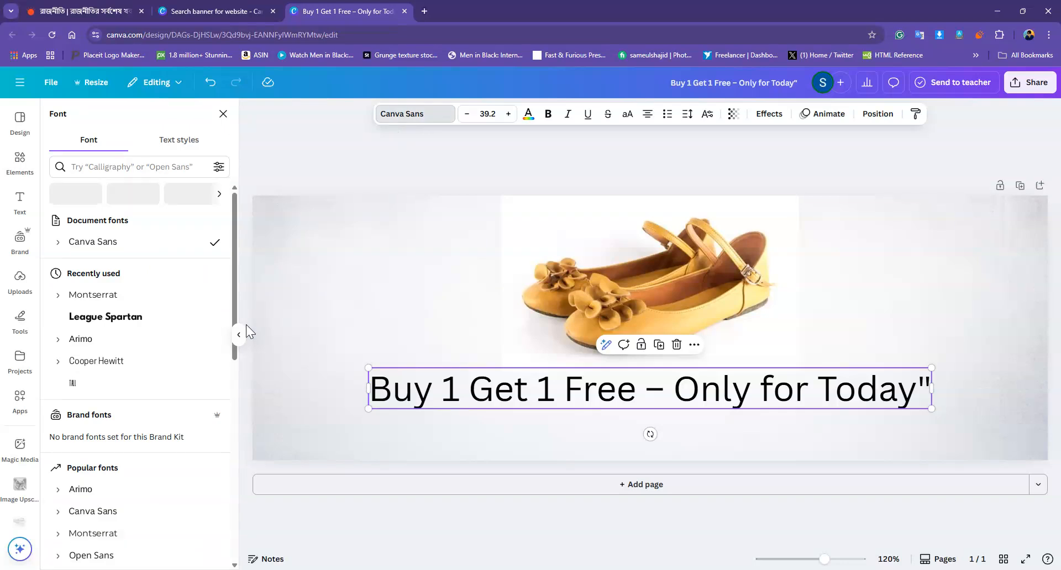
{"action": "scroll", "coordinate": [160, 379], "scroll_direction": "down", "scroll_amount": 3}
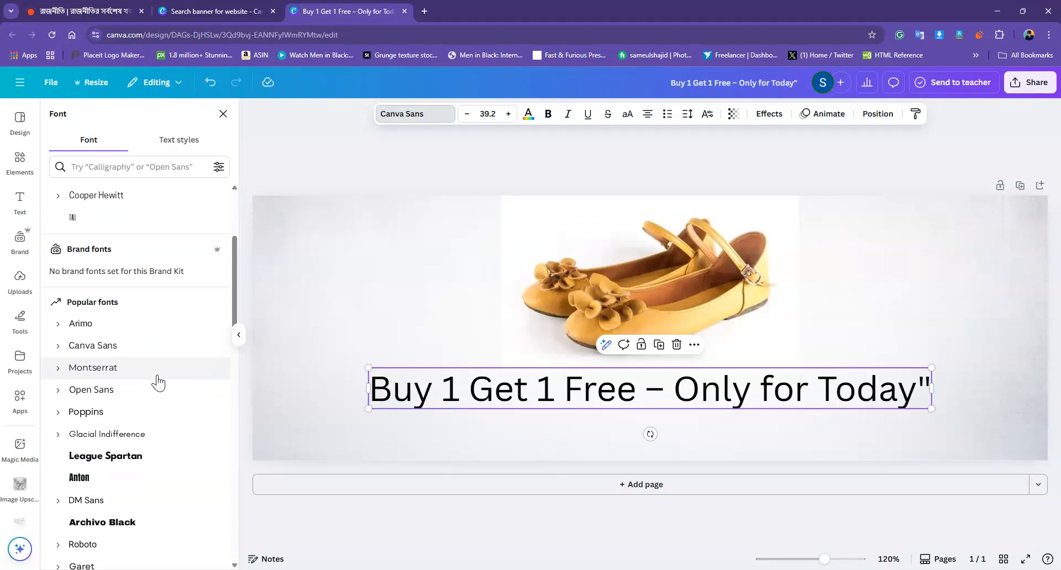
{"action": "scroll", "coordinate": [158, 381], "scroll_direction": "down", "scroll_amount": 6}
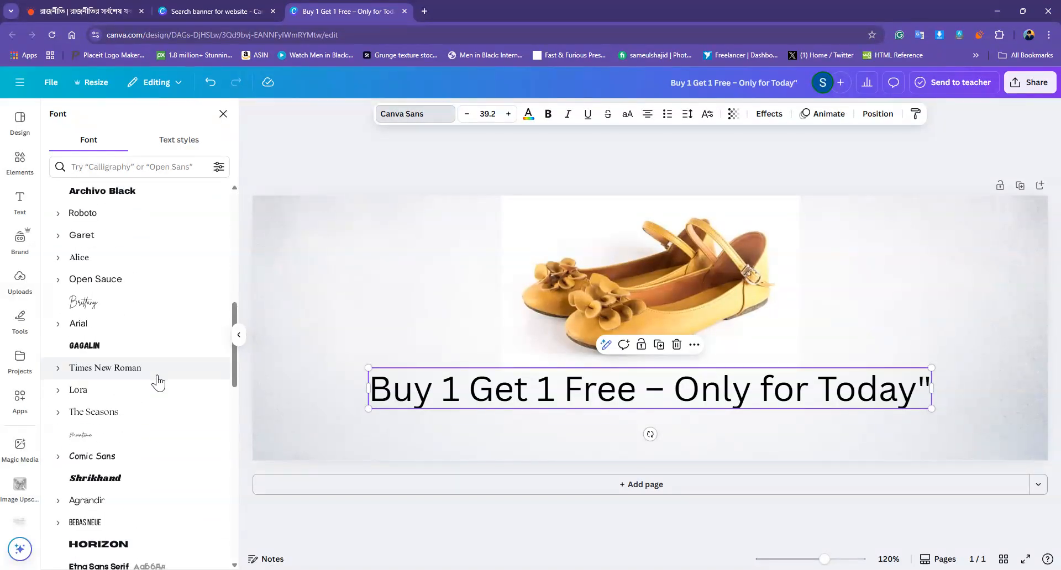
{"action": "left_click", "coordinate": [102, 311]}
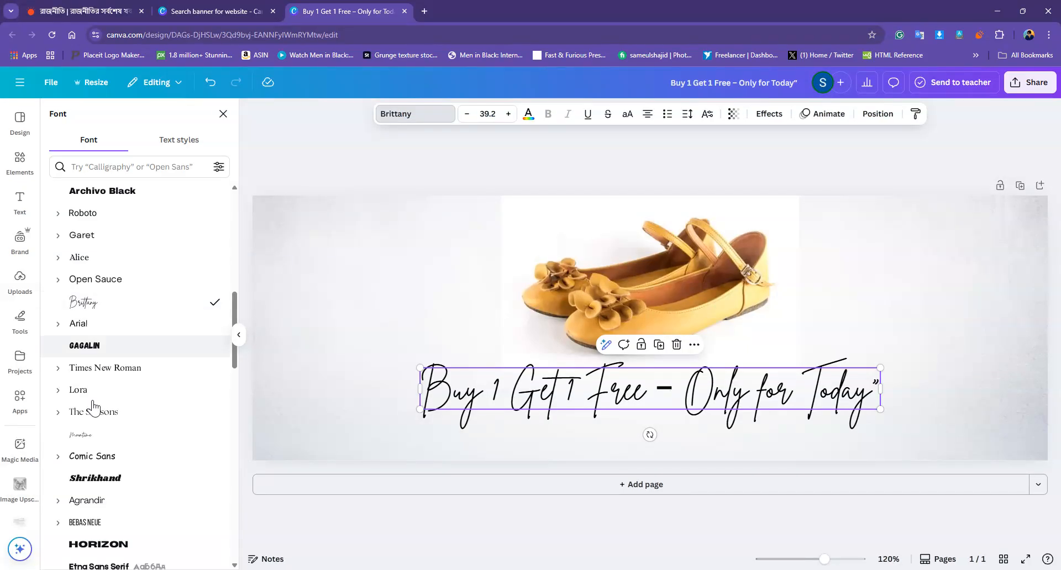
Step: Change the offer text's font to Hangyaboly
{"action": "scroll", "coordinate": [100, 409], "scroll_direction": "down", "scroll_amount": 1}
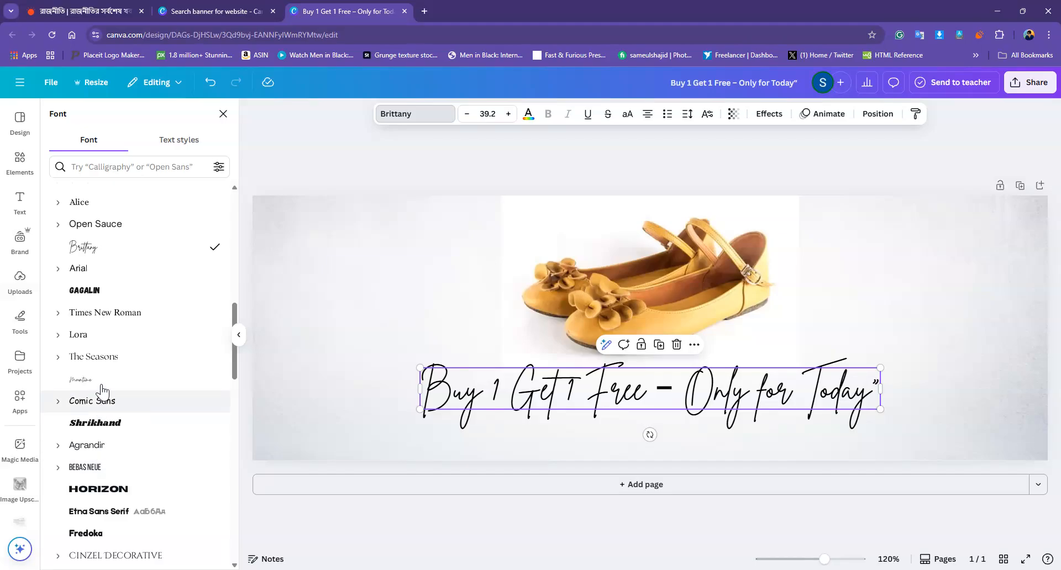
{"action": "scroll", "coordinate": [101, 394], "scroll_direction": "down", "scroll_amount": 3}
{"action": "scroll", "coordinate": [102, 392], "scroll_direction": "down", "scroll_amount": 3}
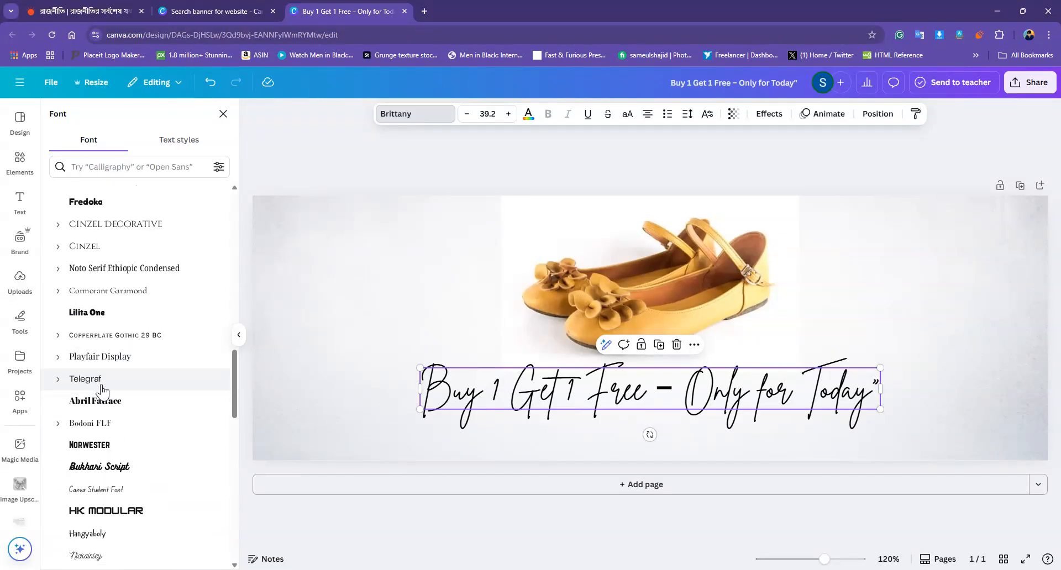
{"action": "scroll", "coordinate": [104, 527], "scroll_direction": "down", "scroll_amount": 1}
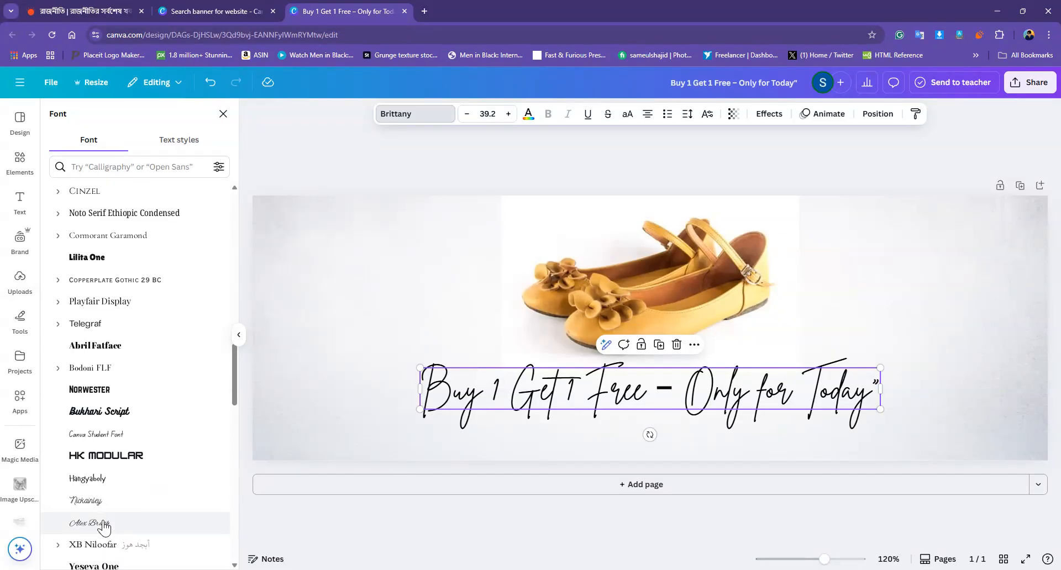
{"action": "left_click", "coordinate": [103, 479]}
{"action": "right_click", "coordinate": [104, 480]}
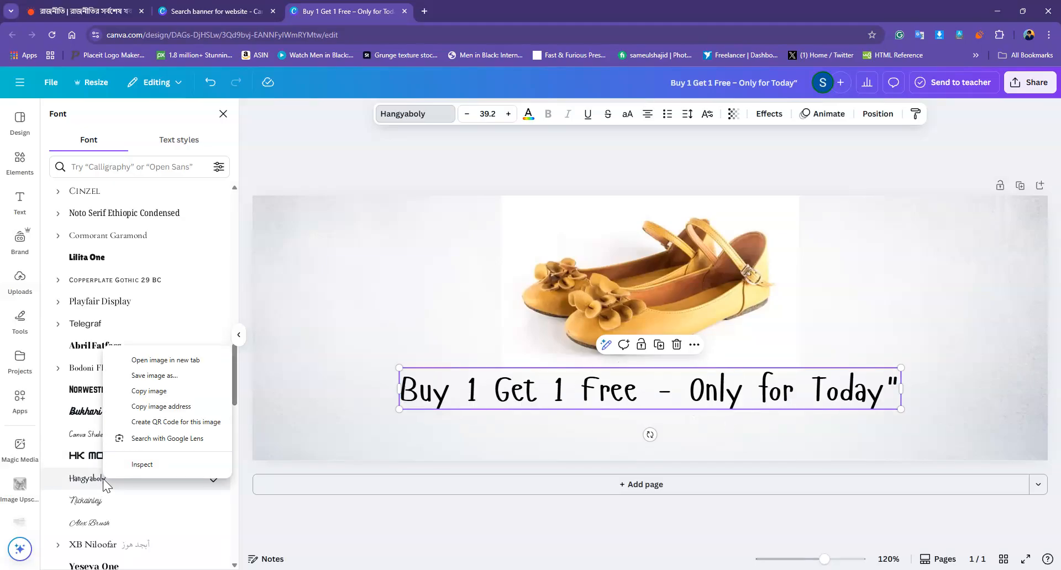
{"action": "left_click", "coordinate": [900, 411]}
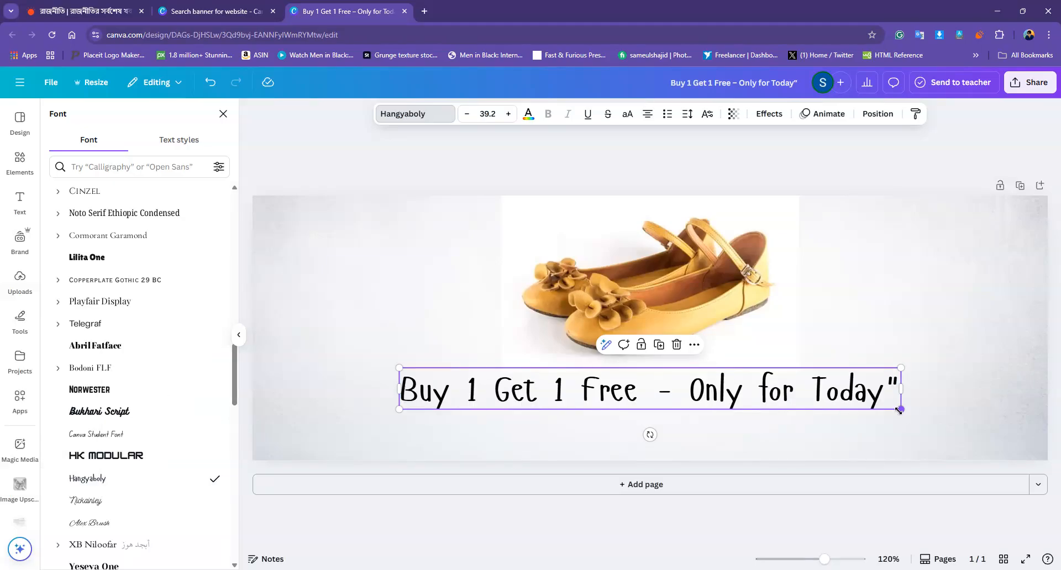
Step: Enlarge the offer text to a font size of about 45 and delete the quotation mark after "Today"
{"action": "left_click_drag", "start_coordinate": [907, 416], "coordinate": [940, 414]}
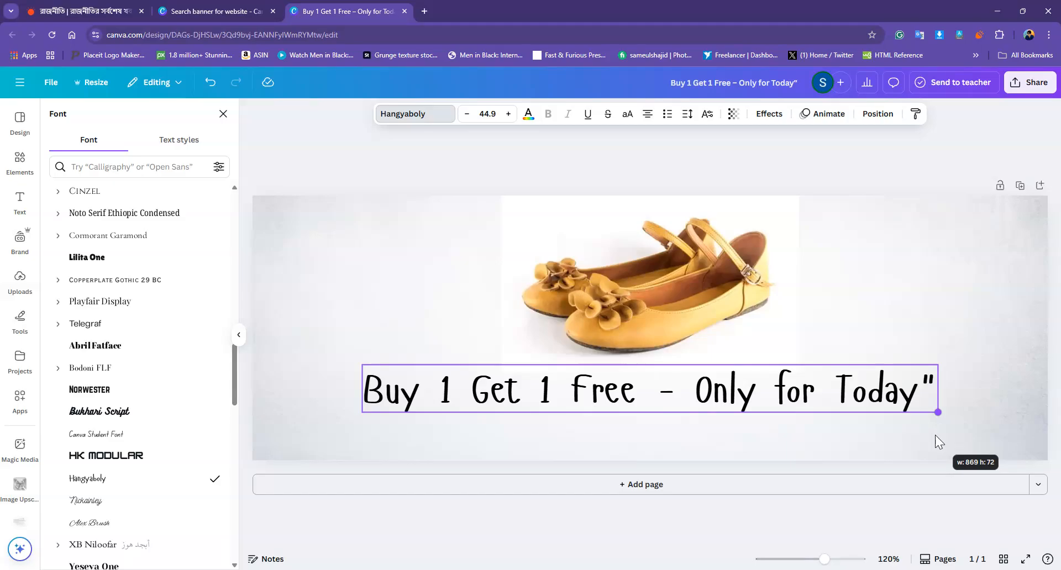
{"action": "double_click", "coordinate": [927, 384]}
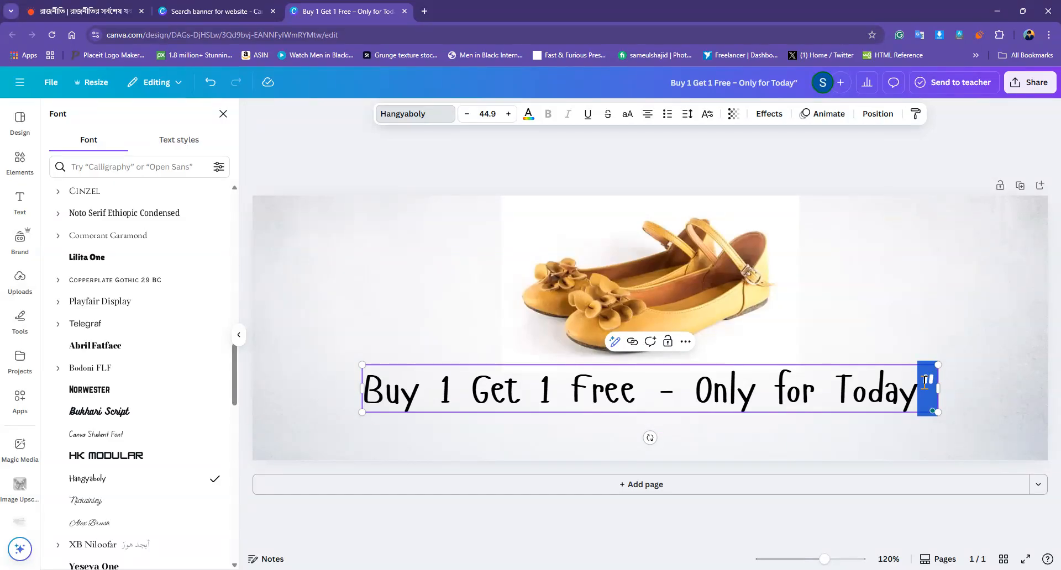
{"action": "key", "text": "BackSpace"}
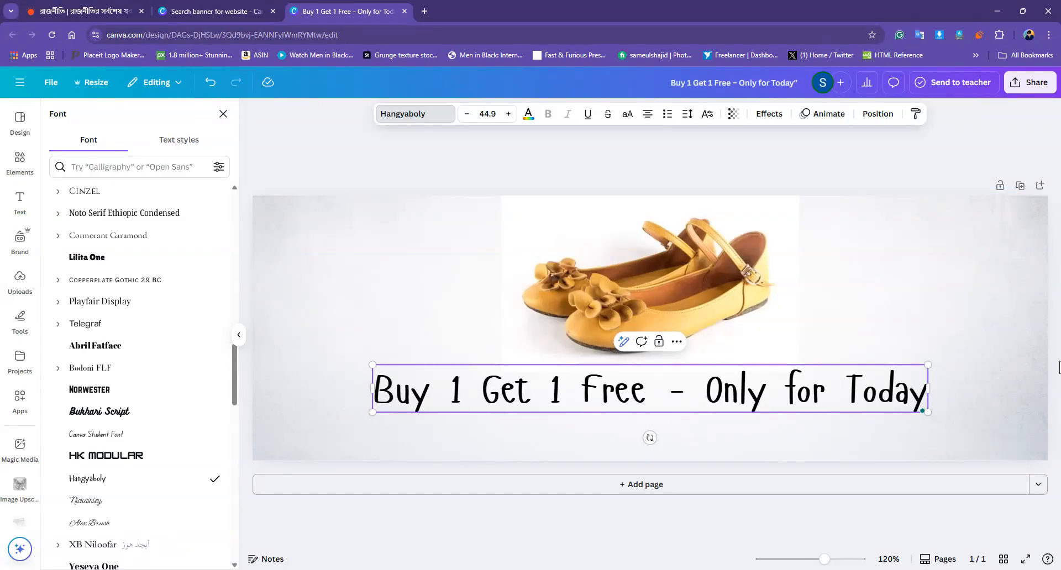
Step: Remove the background from the yellow shoe photo, keeping the shoes centred above the offer text
{"action": "left_click", "coordinate": [720, 295]}
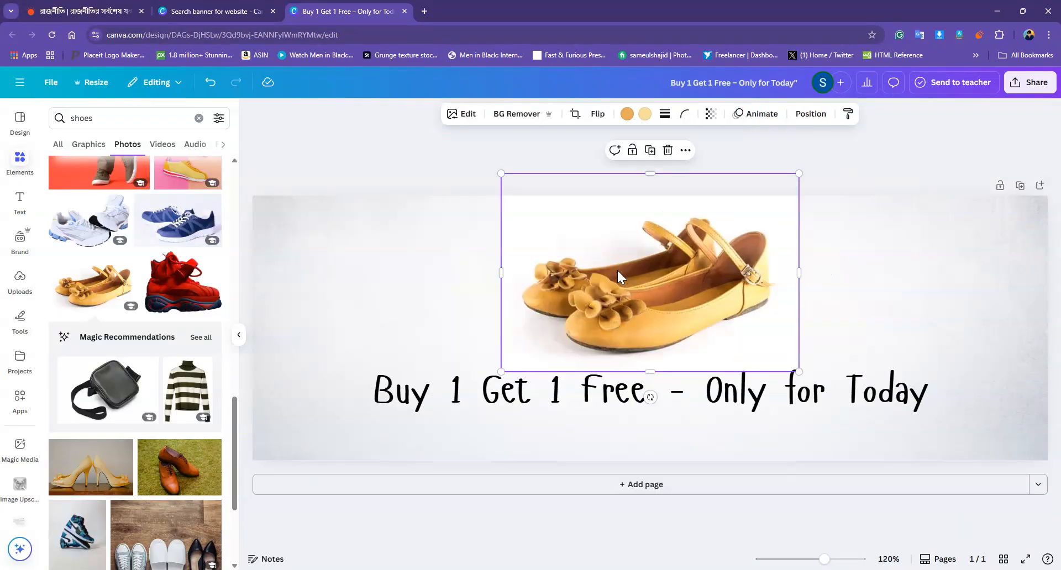
{"action": "left_click", "coordinate": [619, 269]}
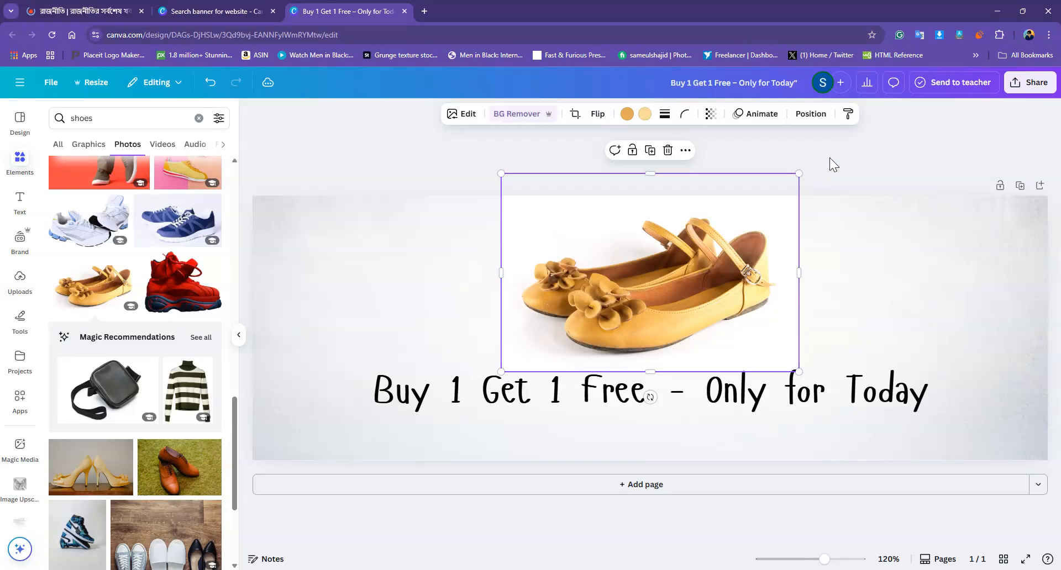
{"action": "left_click", "coordinate": [842, 429]}
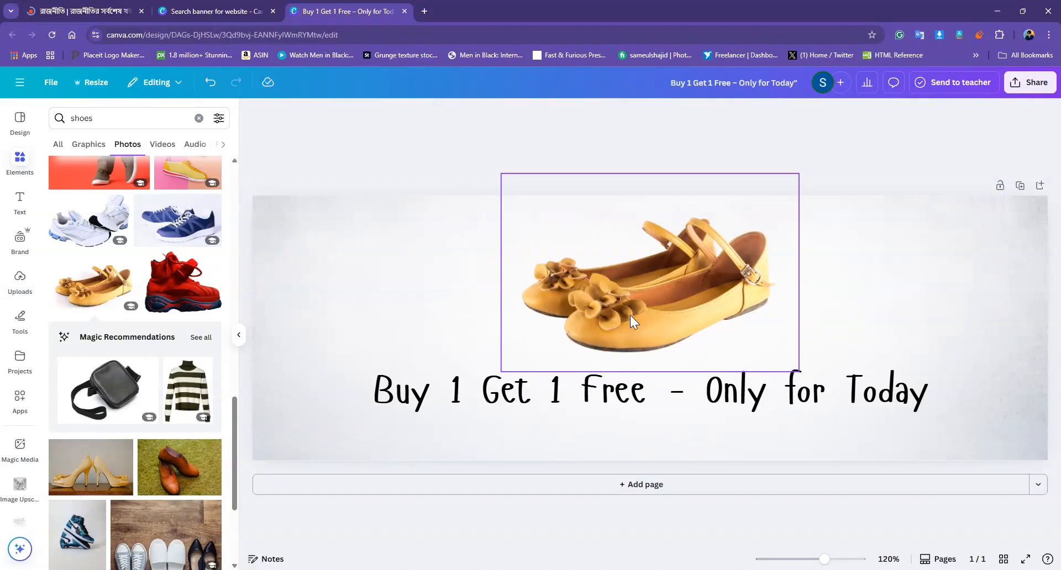
{"action": "mouse_move", "coordinate": [630, 315]}
{"action": "left_mouse_down"}
{"action": "mouse_move", "coordinate": [621, 314]}
{"action": "mouse_move", "coordinate": [634, 316]}
{"action": "left_mouse_up"}
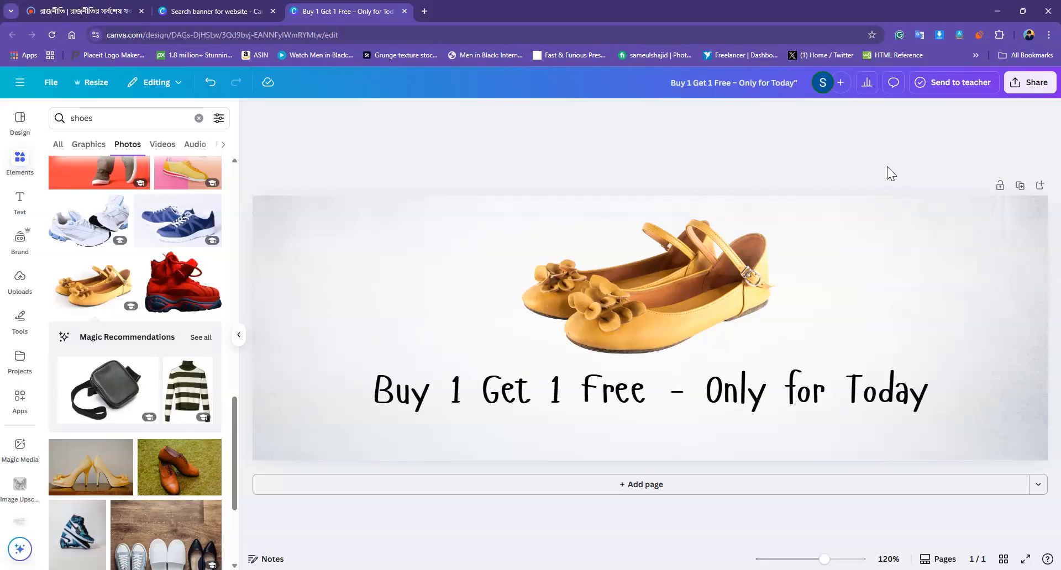
Step: Search the element photos for "shop now"
{"action": "left_click", "coordinate": [103, 119]}
{"action": "type", "text": "shop"}
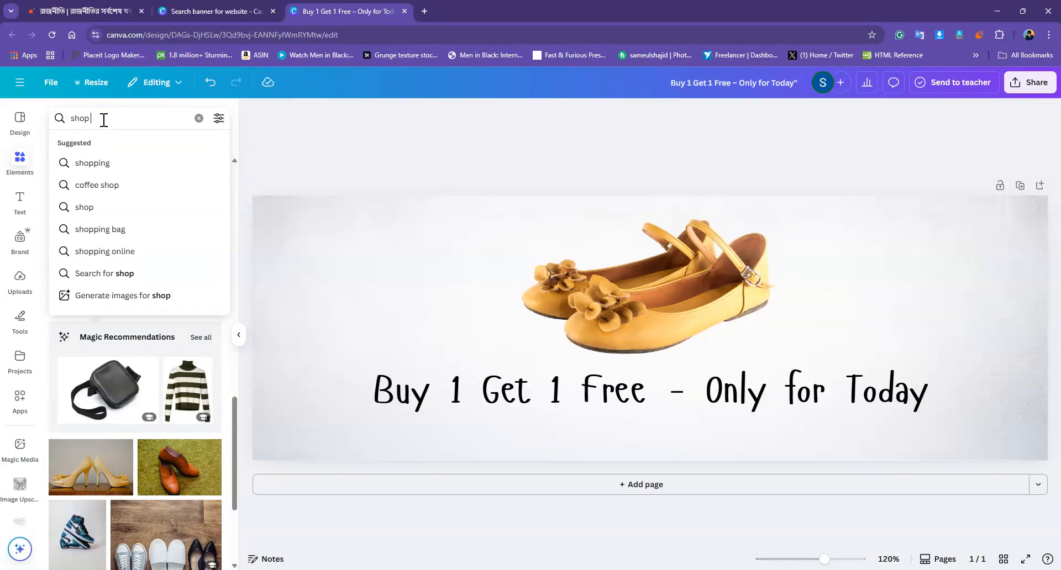
{"action": "type", "text": " now"}
{"action": "key", "text": "Return"}
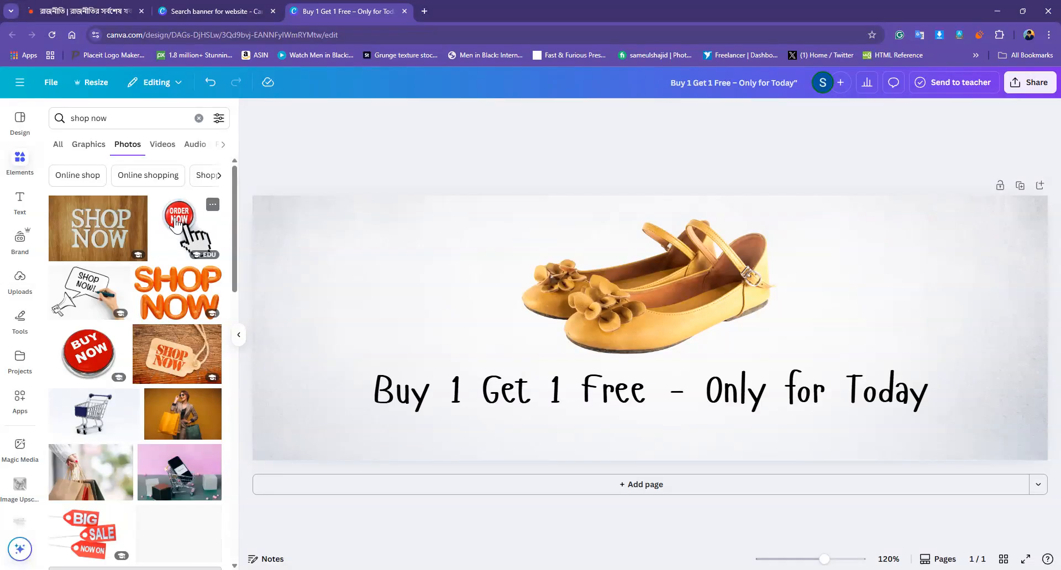
Step: Add the hand-drawn "SHOP NOW!" megaphone photo in the banner's upper-left corner and remove its background
{"action": "left_click", "coordinate": [69, 304]}
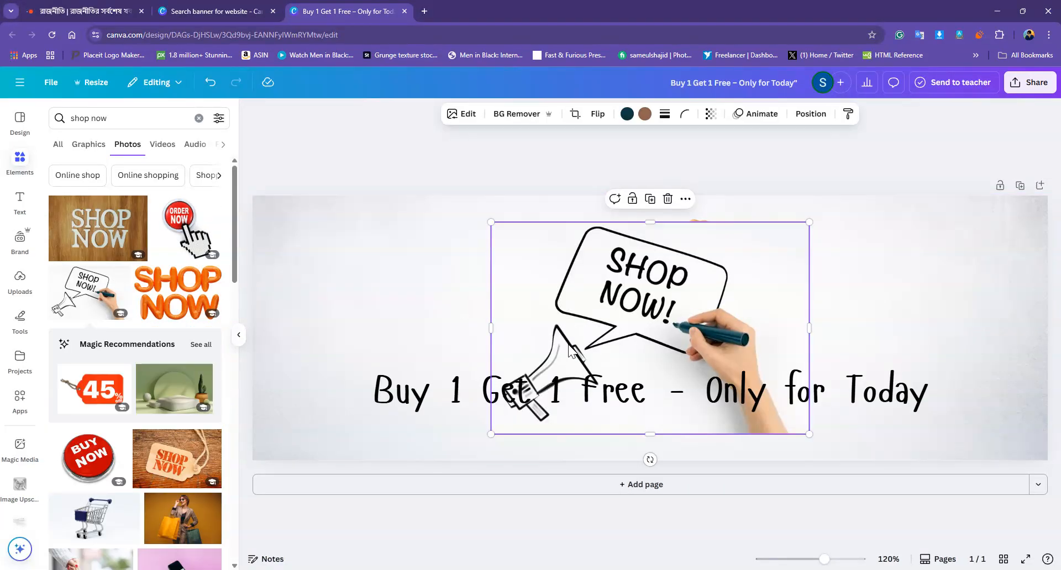
{"action": "left_click_drag", "start_coordinate": [570, 351], "coordinate": [332, 324]}
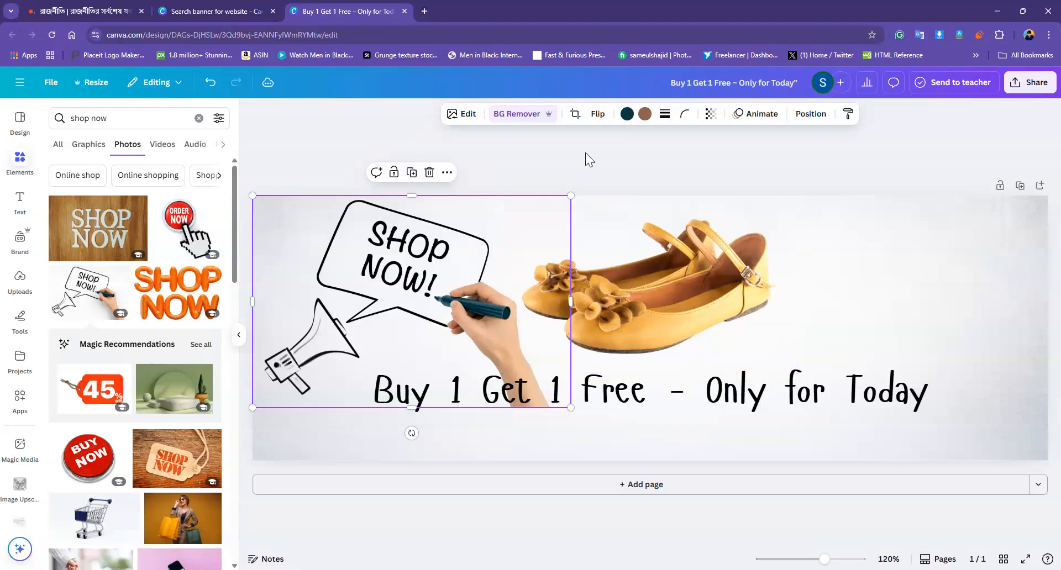
{"action": "left_click", "coordinate": [586, 153]}
Step: Scale down the "SHOP NOW!" image and move it to the banner's lower-left corner
{"action": "left_click", "coordinate": [459, 301]}
{"action": "left_click_drag", "start_coordinate": [571, 408], "coordinate": [500, 378]}
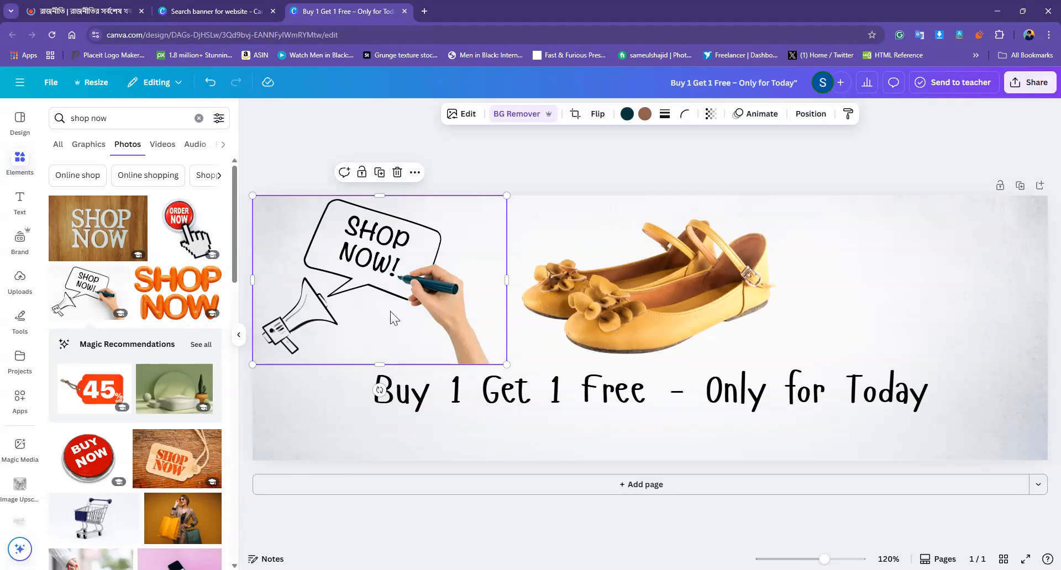
{"action": "left_click_drag", "start_coordinate": [380, 260], "coordinate": [378, 356]}
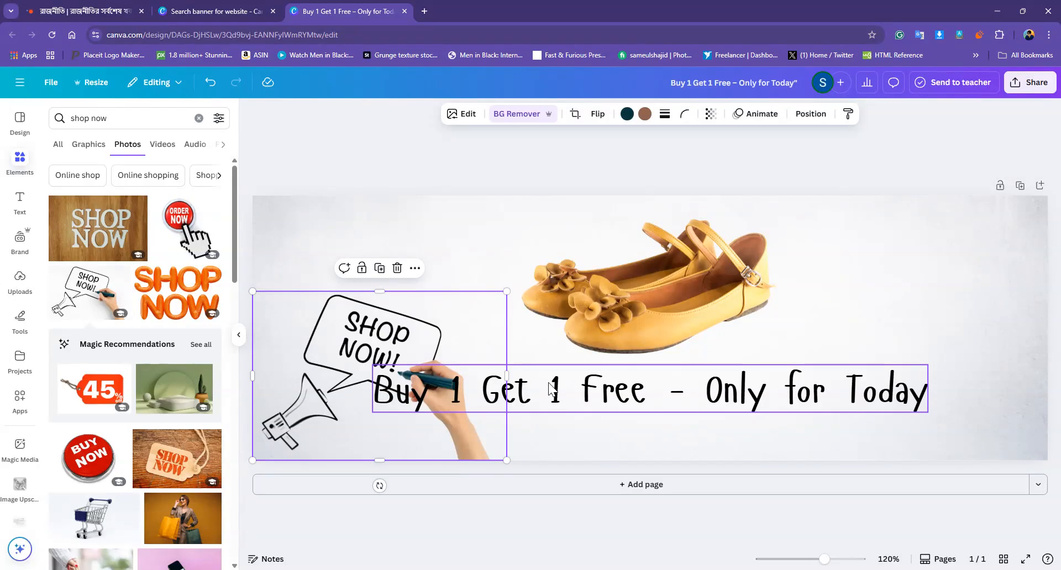
Step: Reduce the offer text to a font size of about 36 and place it beside the "SHOP NOW!" image, below the shoes
{"action": "left_click", "coordinate": [514, 394]}
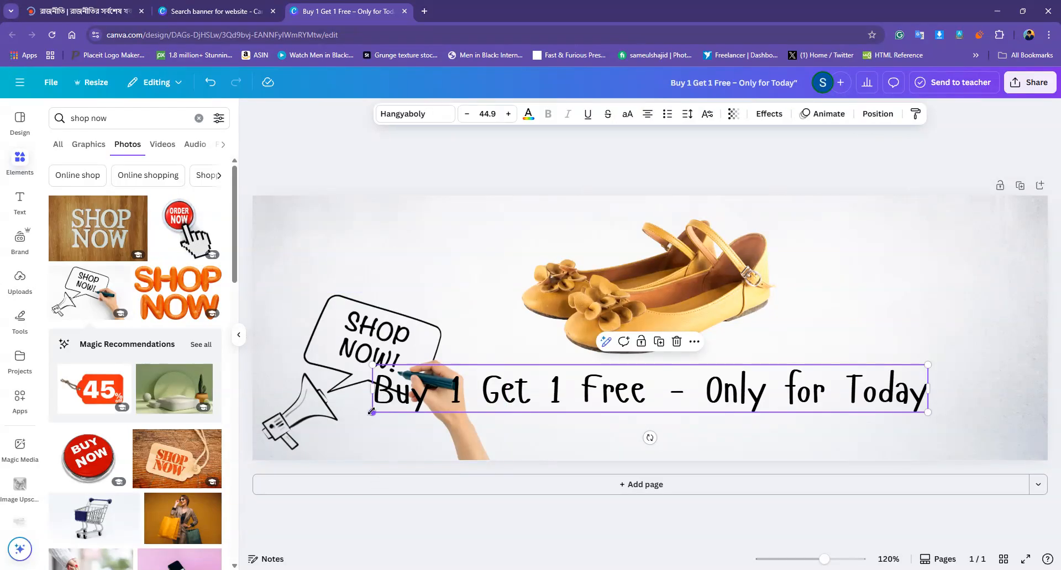
{"action": "left_click_drag", "start_coordinate": [372, 411], "coordinate": [480, 394]}
{"action": "left_click_drag", "start_coordinate": [828, 396], "coordinate": [835, 403]}
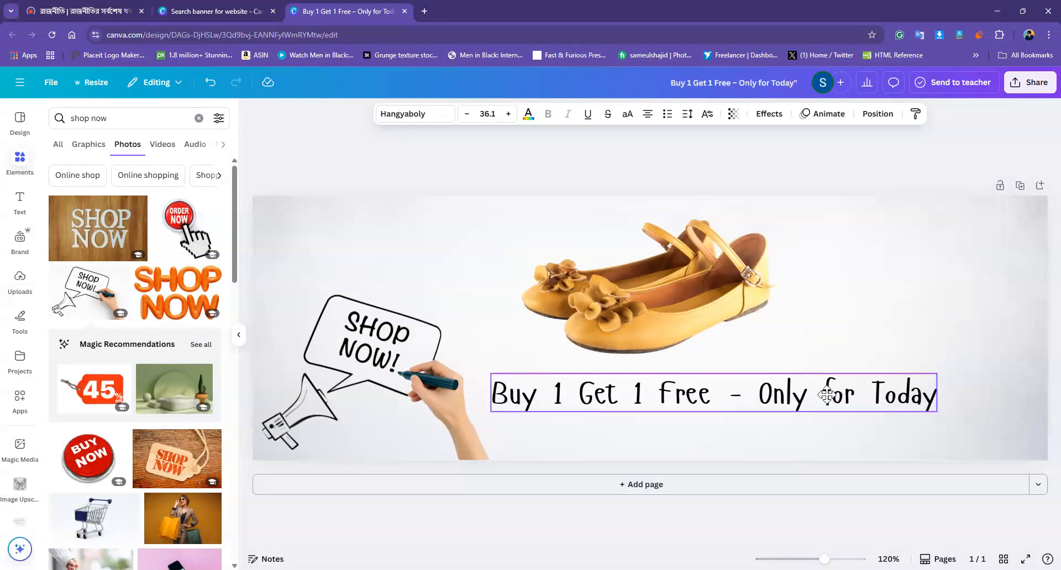
{"action": "right_click", "coordinate": [832, 403]}
{"action": "key", "text": "Escape"}
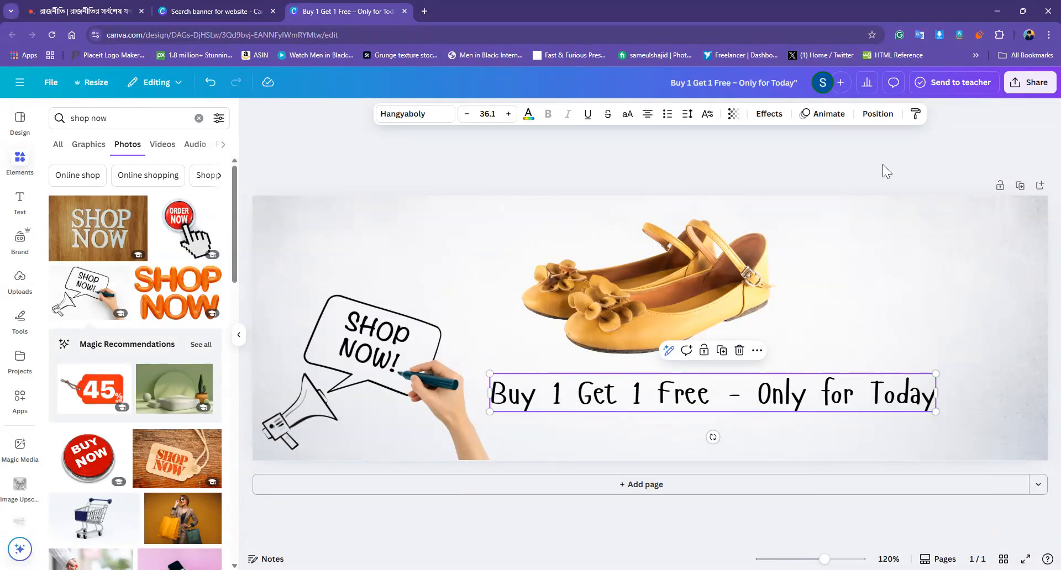